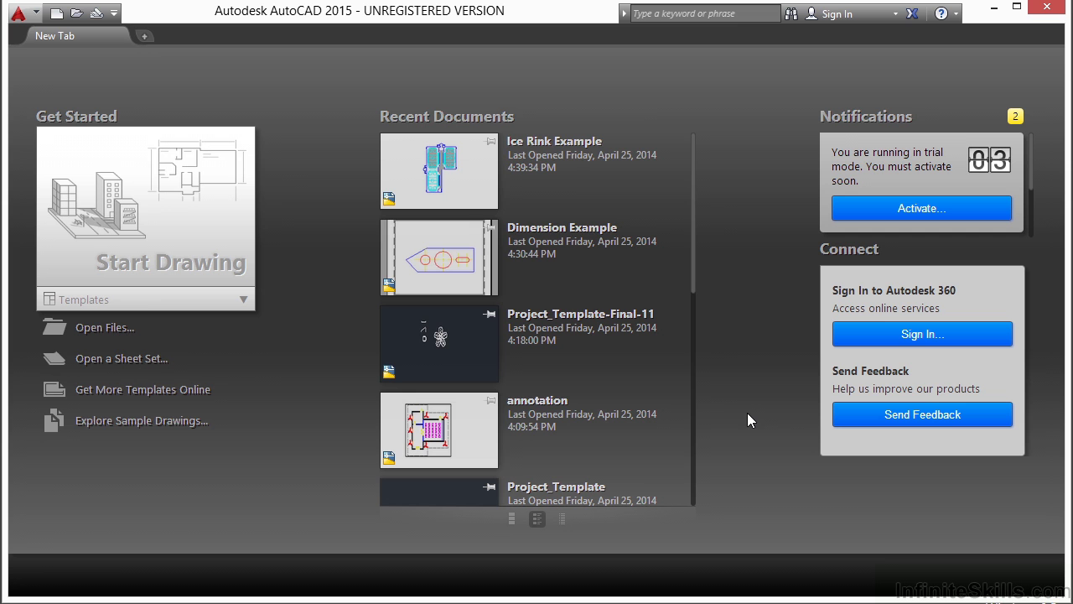
# - Open architectural_-_annotation_scaling_and_multileaders.dwg from the Projects > 13 folder
pyautogui.click(116, 332)
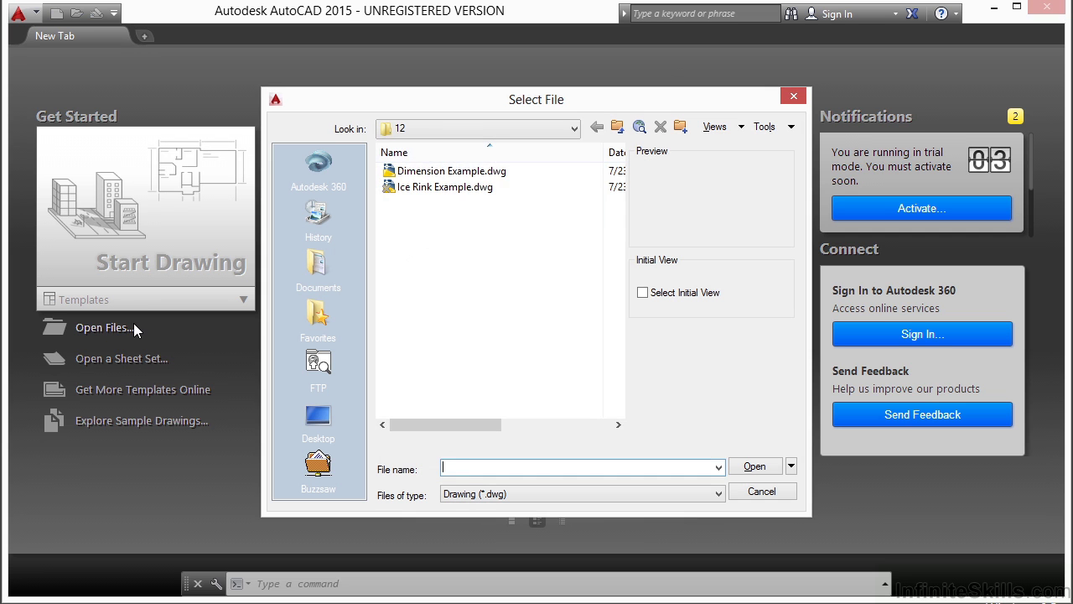
pyautogui.click(572, 128)
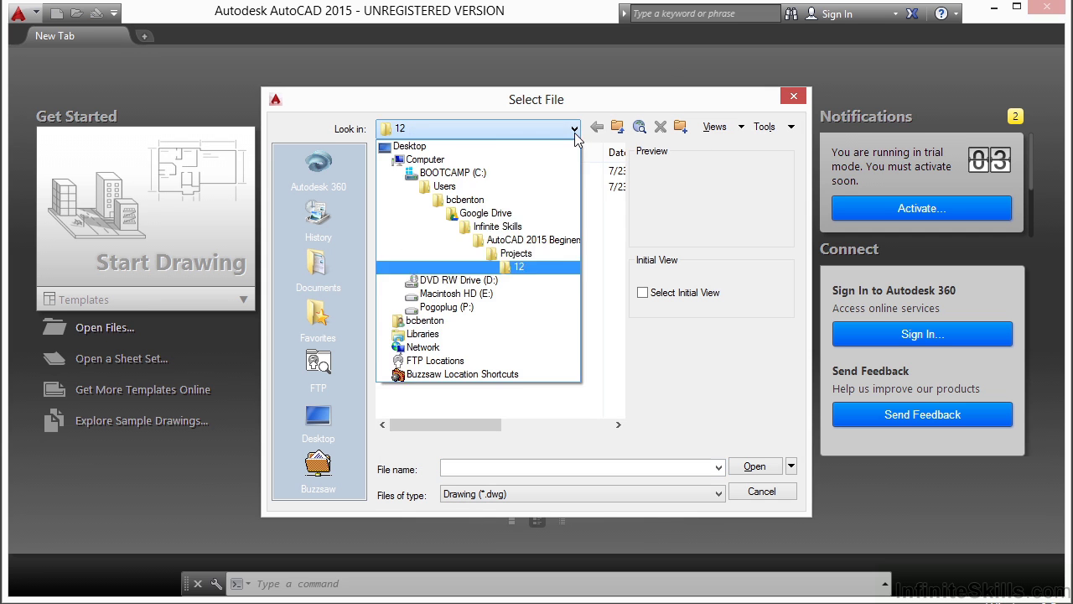
pyautogui.click(515, 253)
pyautogui.doubleClick(420, 328)
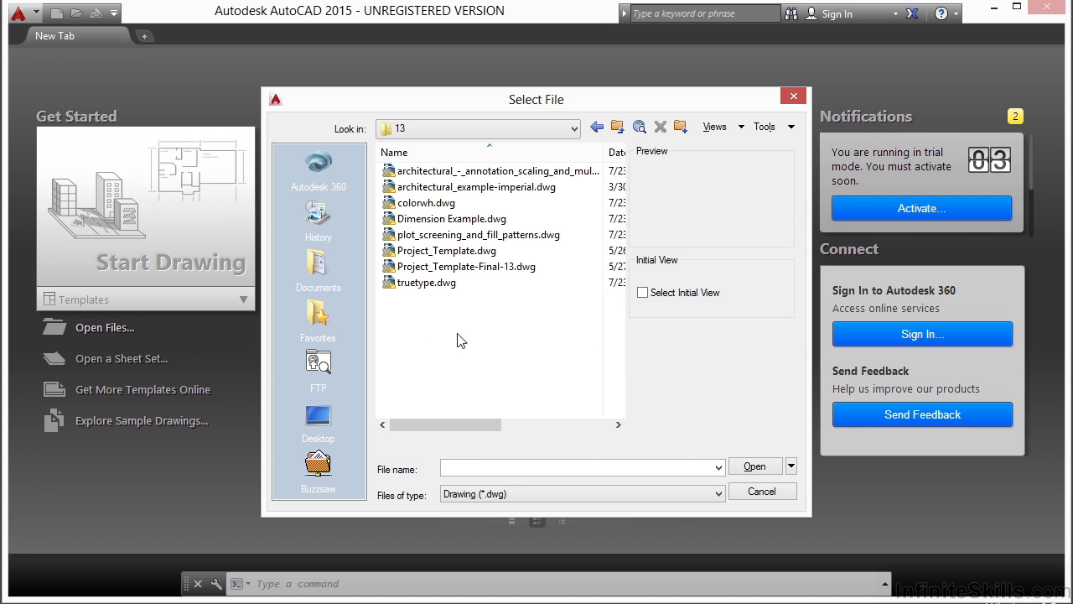
pyautogui.click(432, 171)
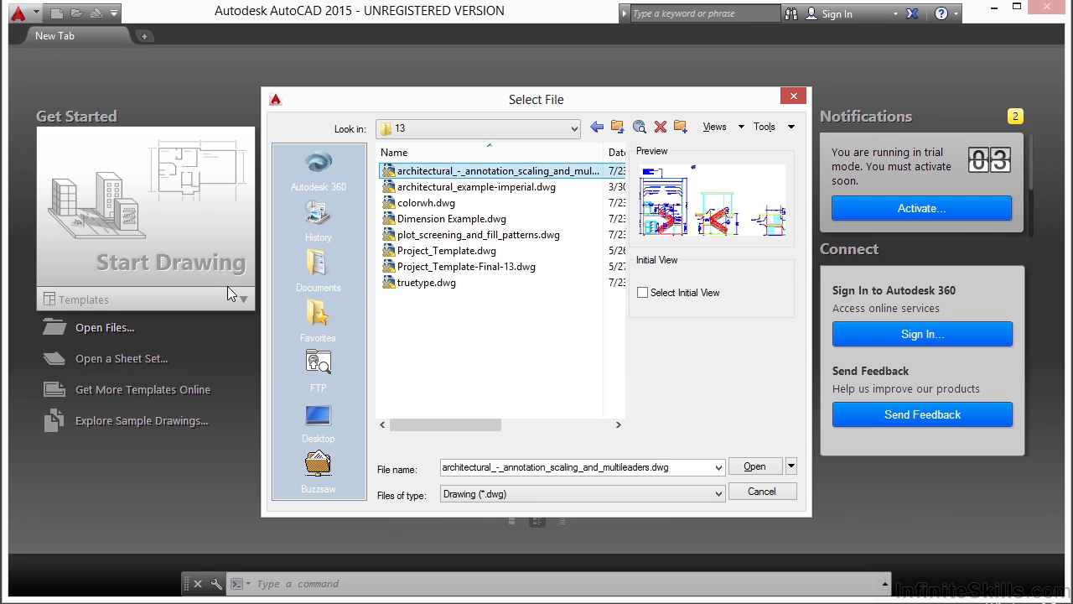
pyautogui.click(432, 172)
pyautogui.click(745, 468)
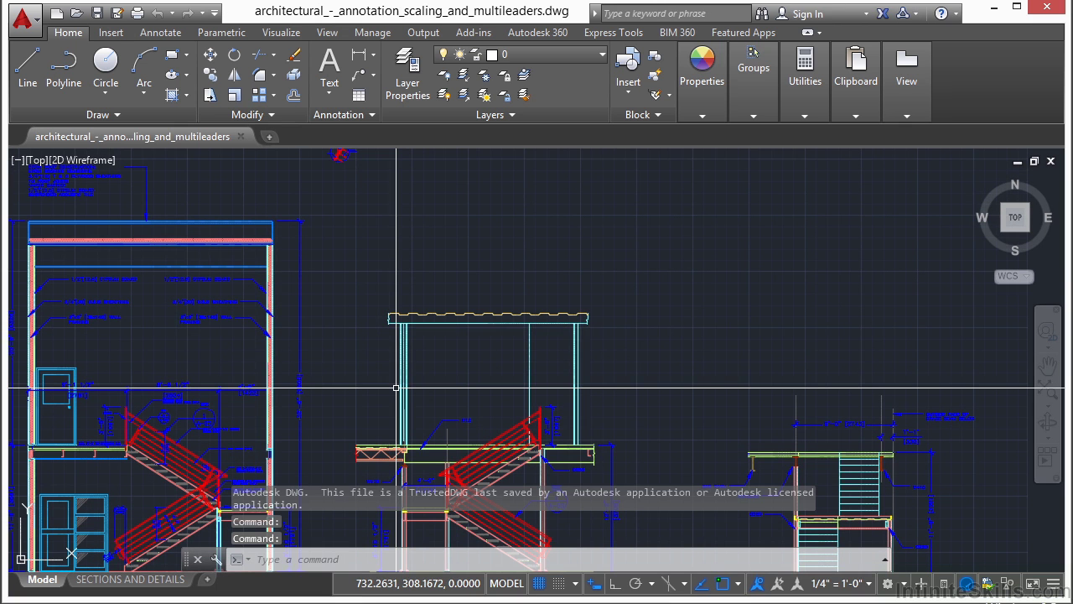
# - Switch to the SECTIONS AND DETAILS layout showing sheet A-05
pyautogui.click(114, 579)
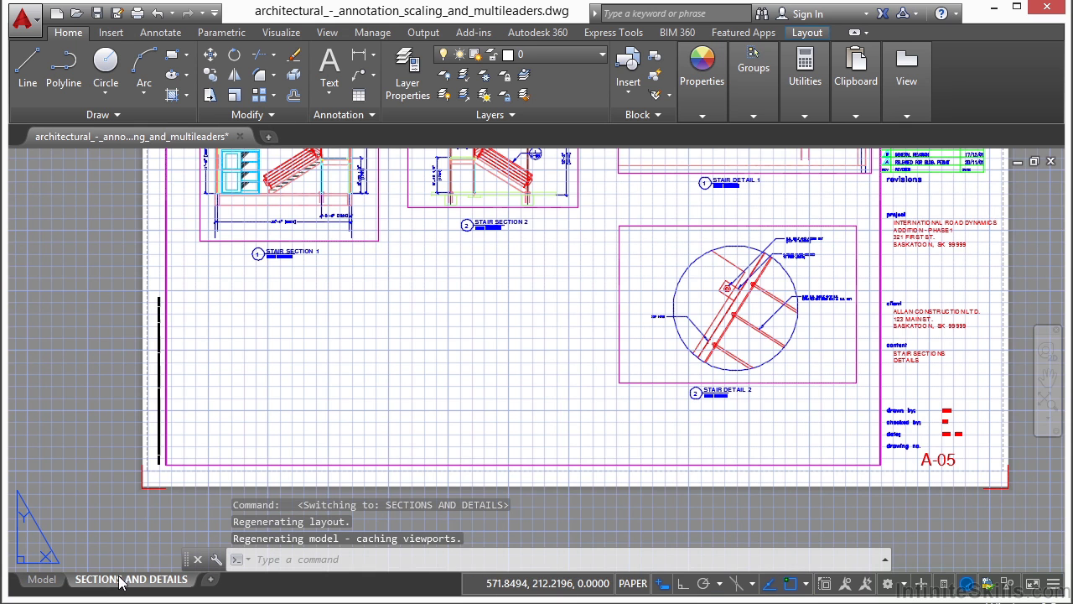
pyautogui.scroll(-2, 436, 364)
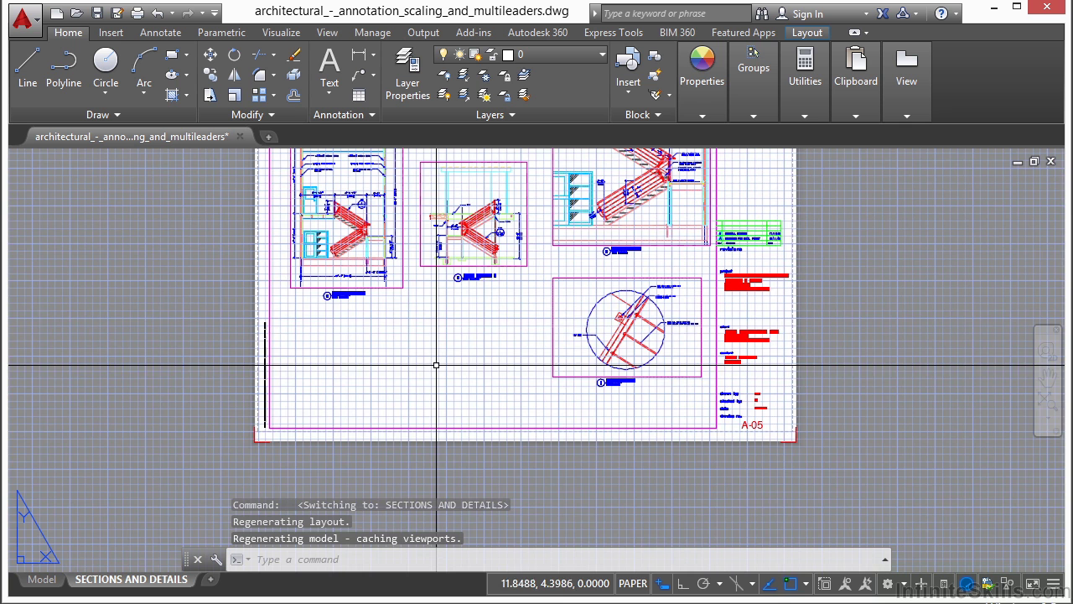
pyautogui.scroll(-2, 444, 367)
pyautogui.scroll(2, 462, 371)
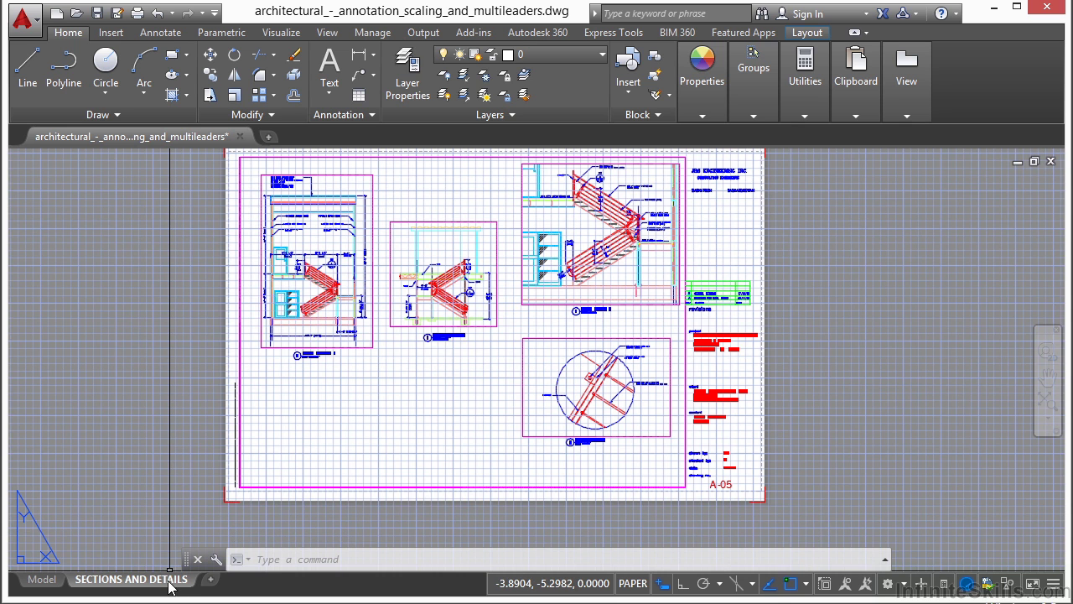
pyautogui.rightClick(123, 585)
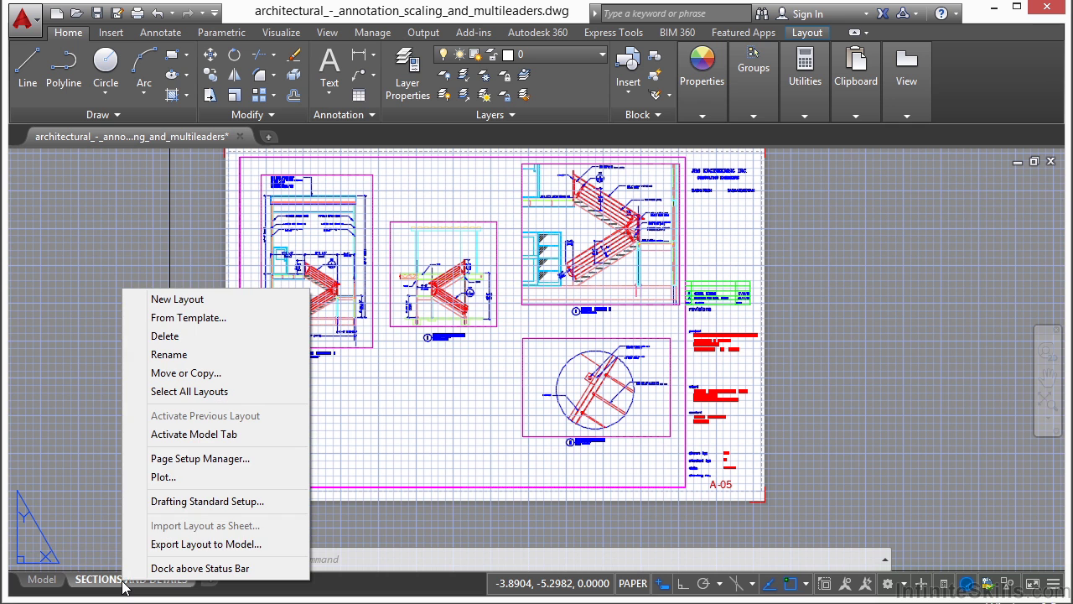
pyautogui.click(200, 459)
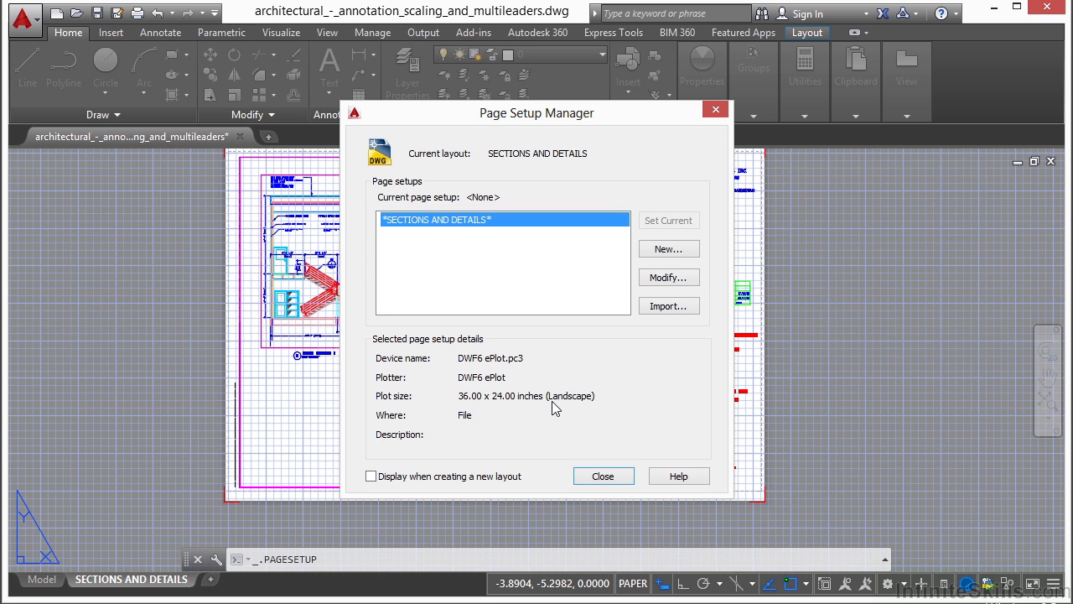
pyautogui.click(608, 475)
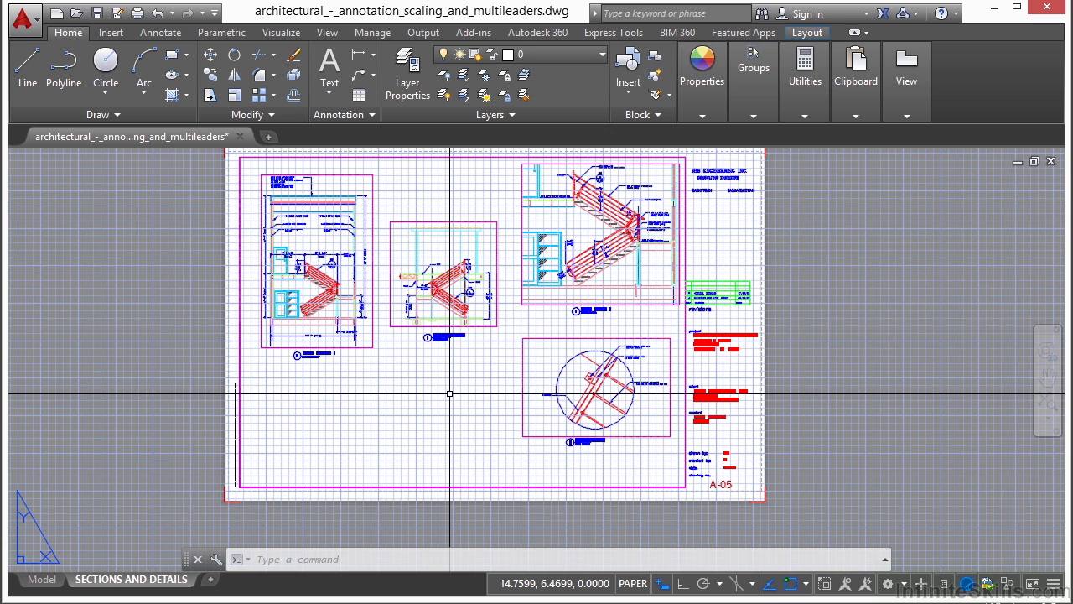
# - Open and cancel the Plot dialog via Ctrl+P, the PLOT command and the PRINT command
pyautogui.hotkey('ctrl', 'p')
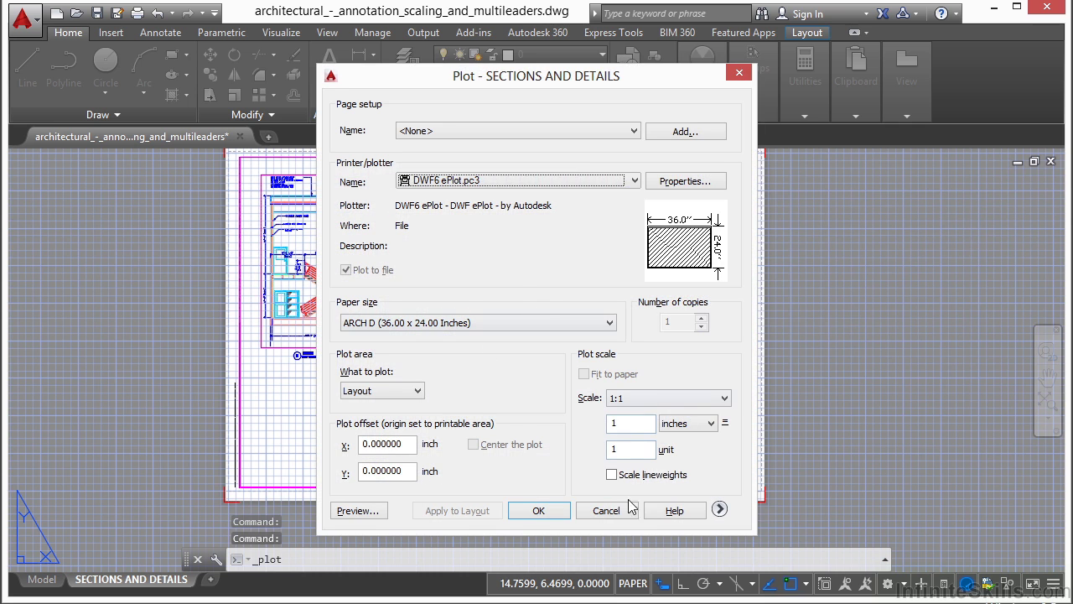
pyautogui.click(615, 510)
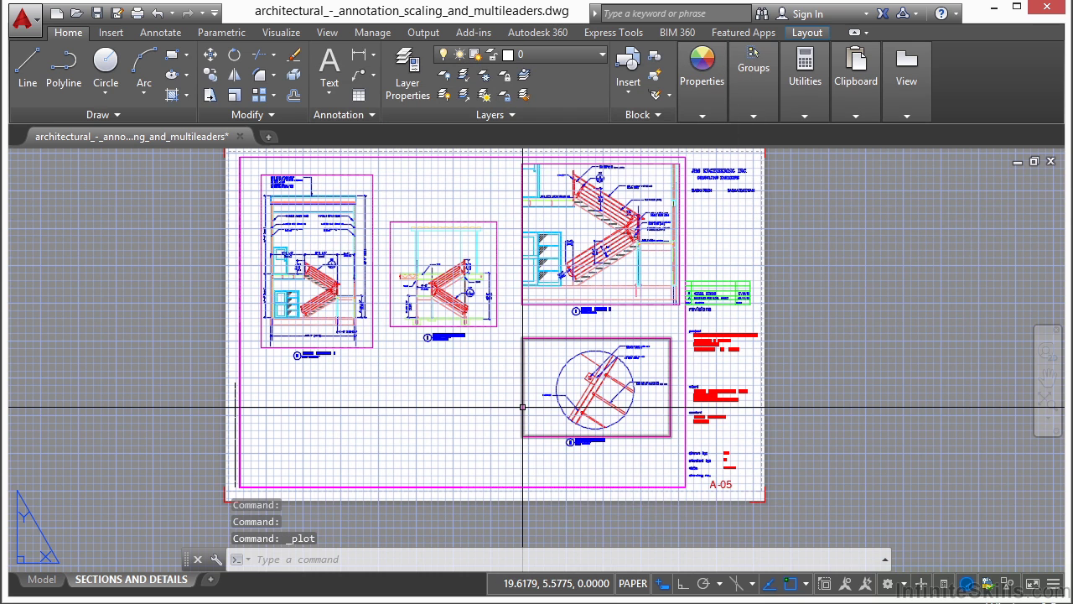
pyautogui.write('plot')
pyautogui.press('Return')
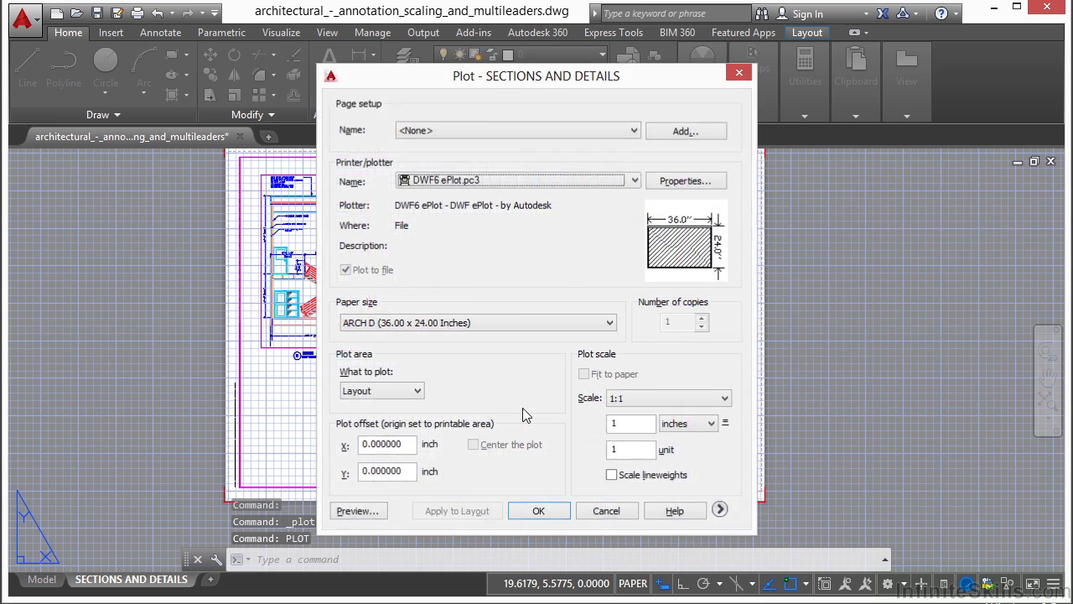
pyautogui.press('Escape')
pyautogui.write('PRINT')
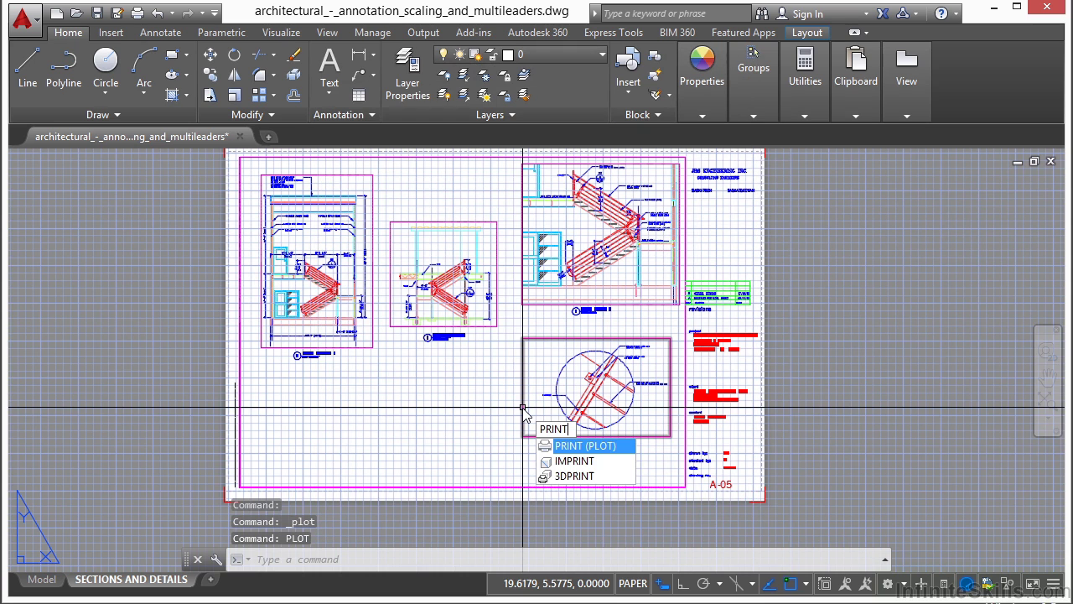
pyautogui.press('Return')
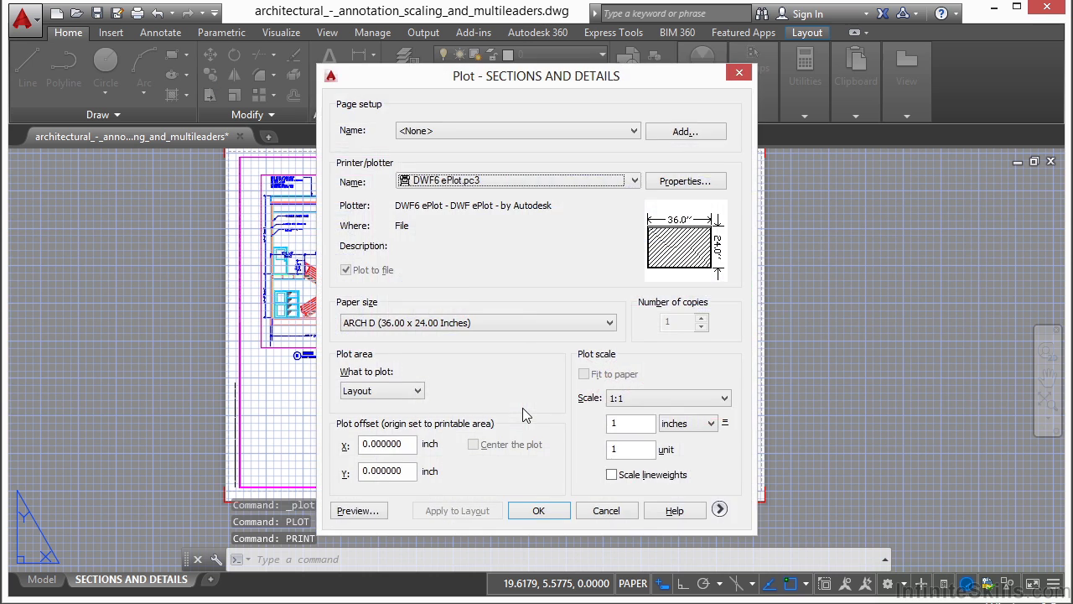
pyautogui.press('Escape')
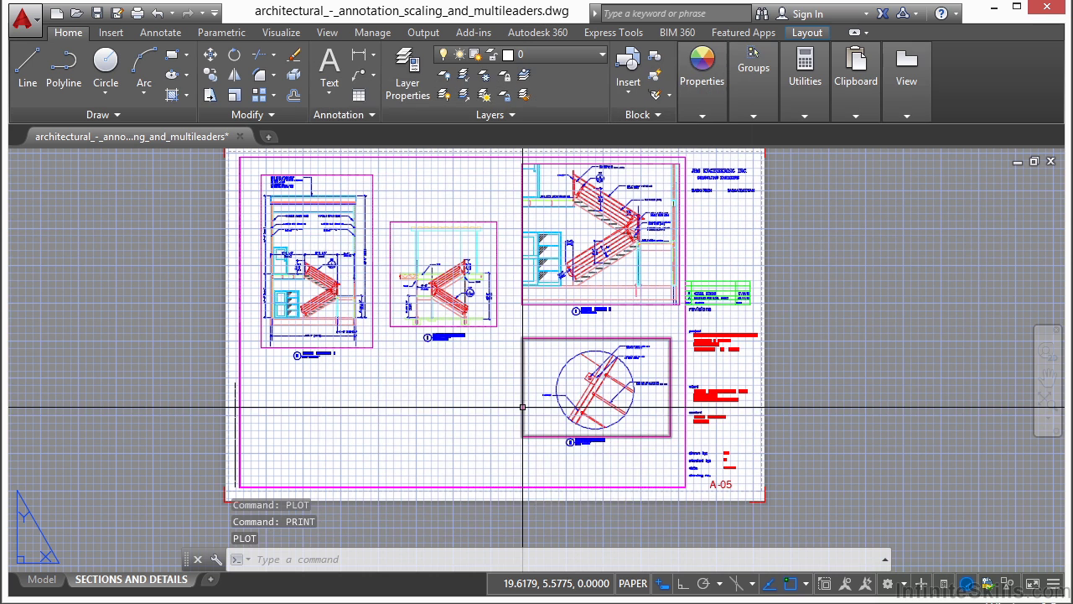
# - Open the Plot dialog from the Quick Access icon and the application menu's Print entry, then right-click the SECTIONS AND DETAILS tab
pyautogui.click(138, 17)
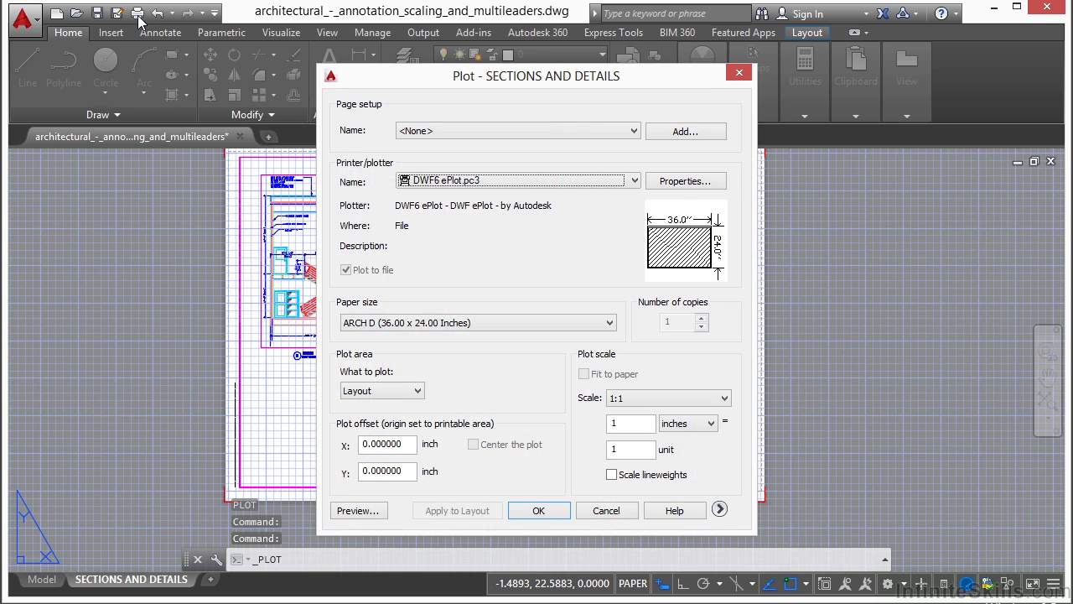
pyautogui.click(737, 74)
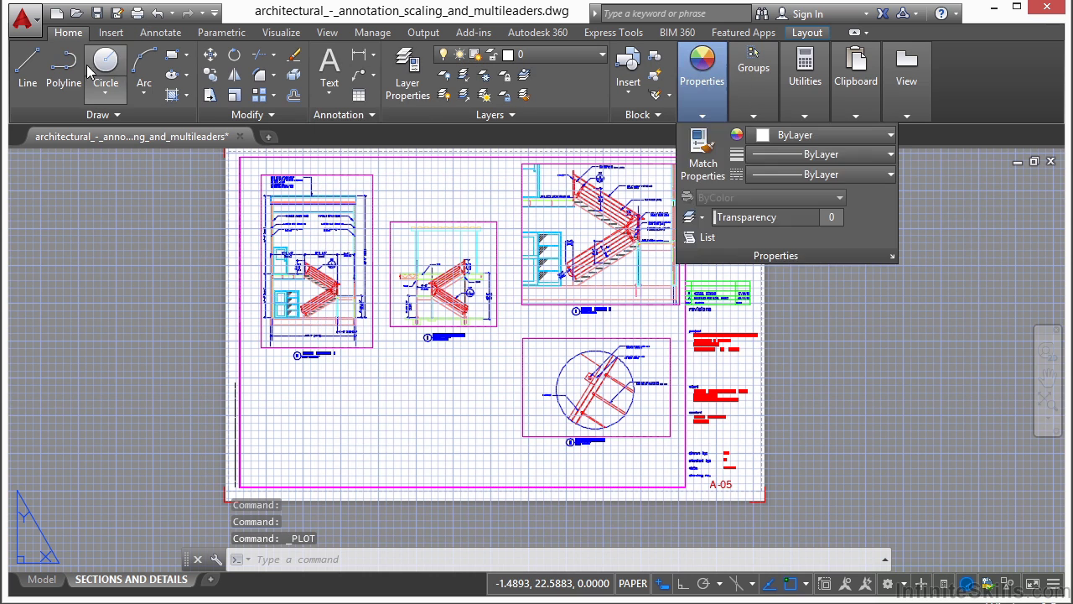
pyautogui.click(31, 22)
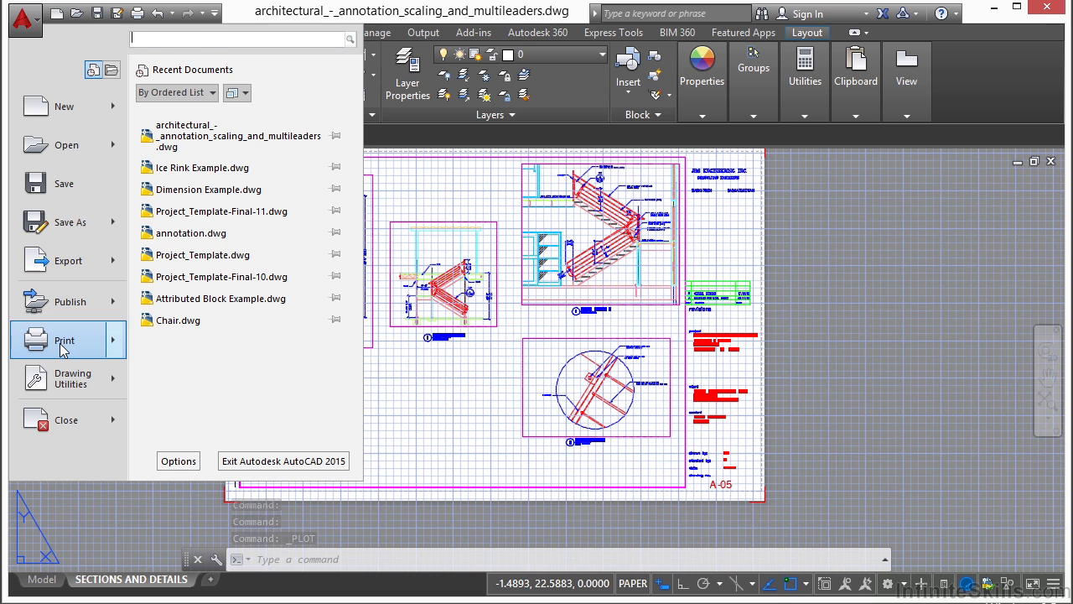
pyautogui.moveTo(64, 349)
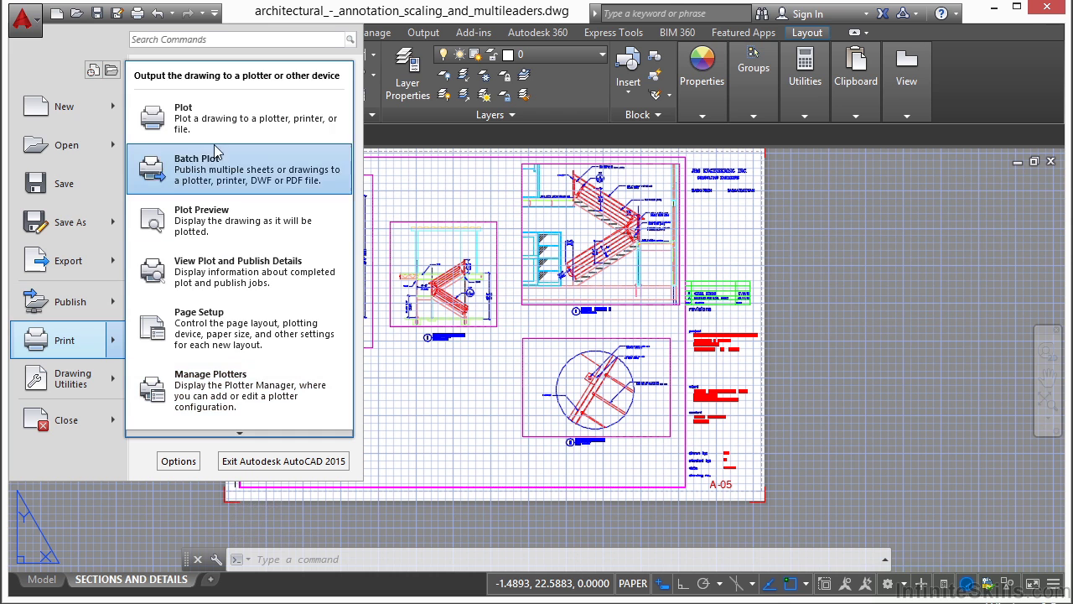
pyautogui.click(174, 120)
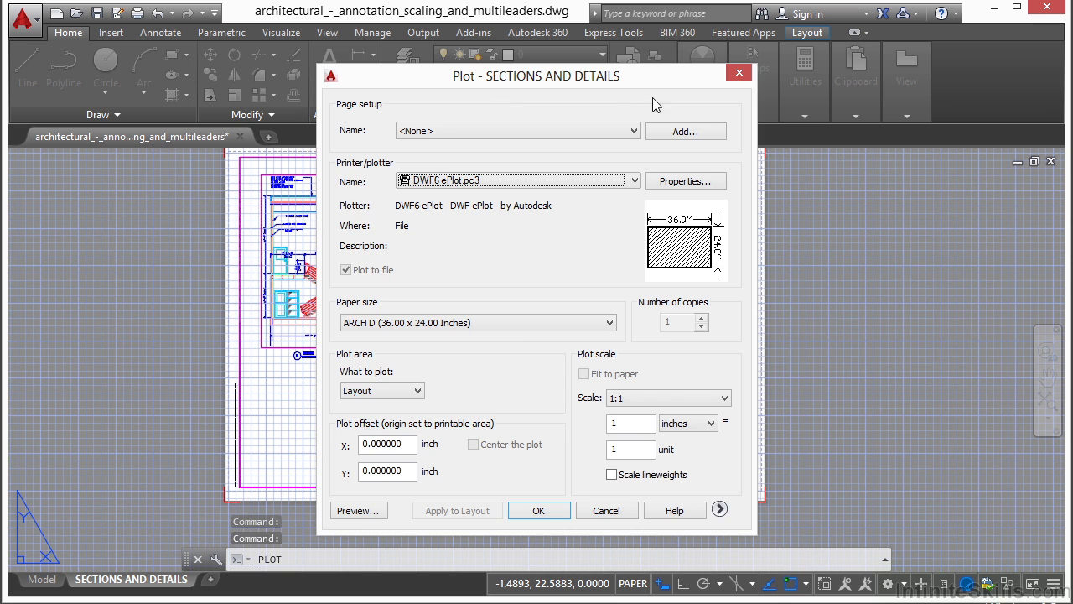
pyautogui.click(739, 75)
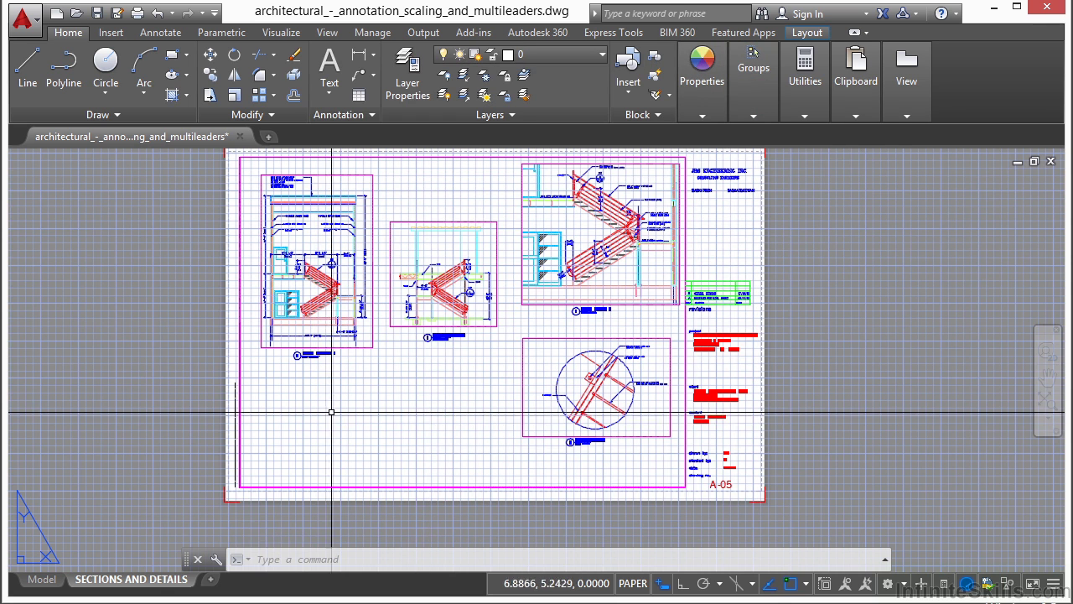
pyautogui.rightClick(157, 577)
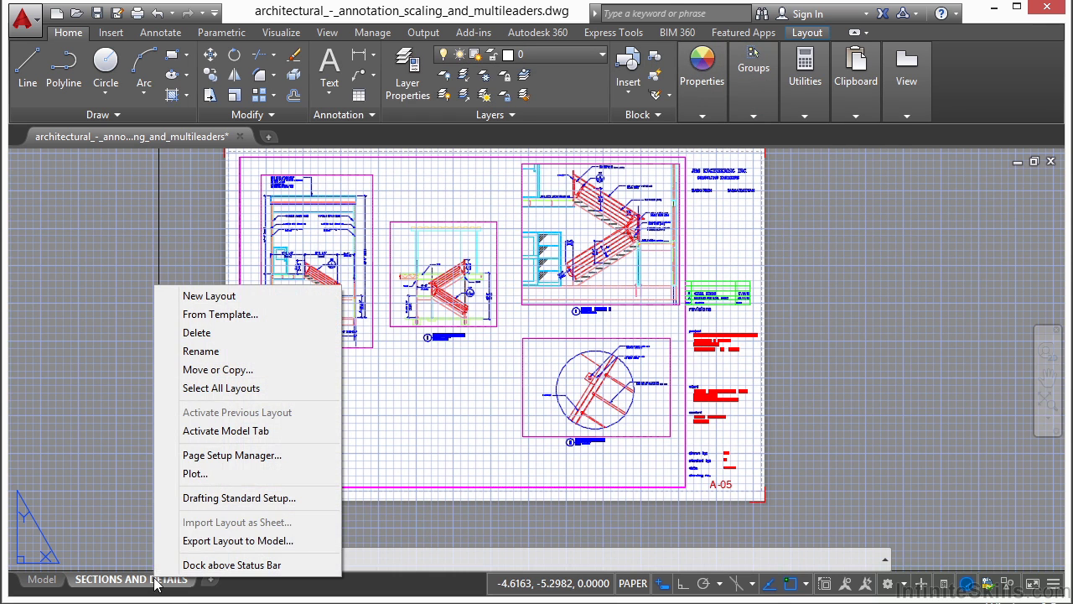
# - Open Plot for the layout and expand More Options to show plot style table and orientation
pyautogui.click(198, 473)
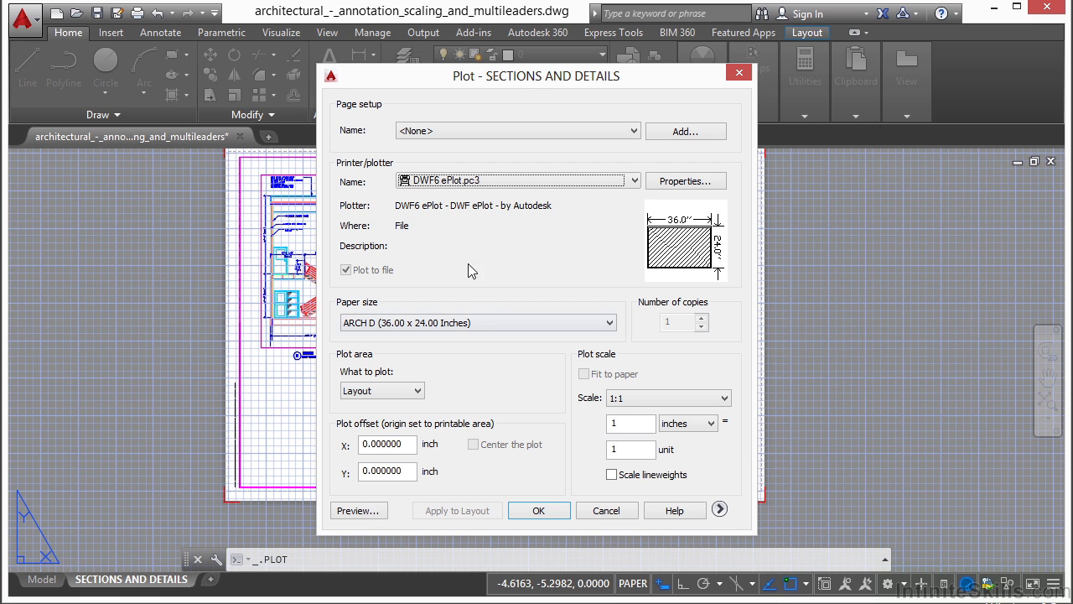
pyautogui.moveTo(493, 75); pyautogui.dragTo(384, 62)
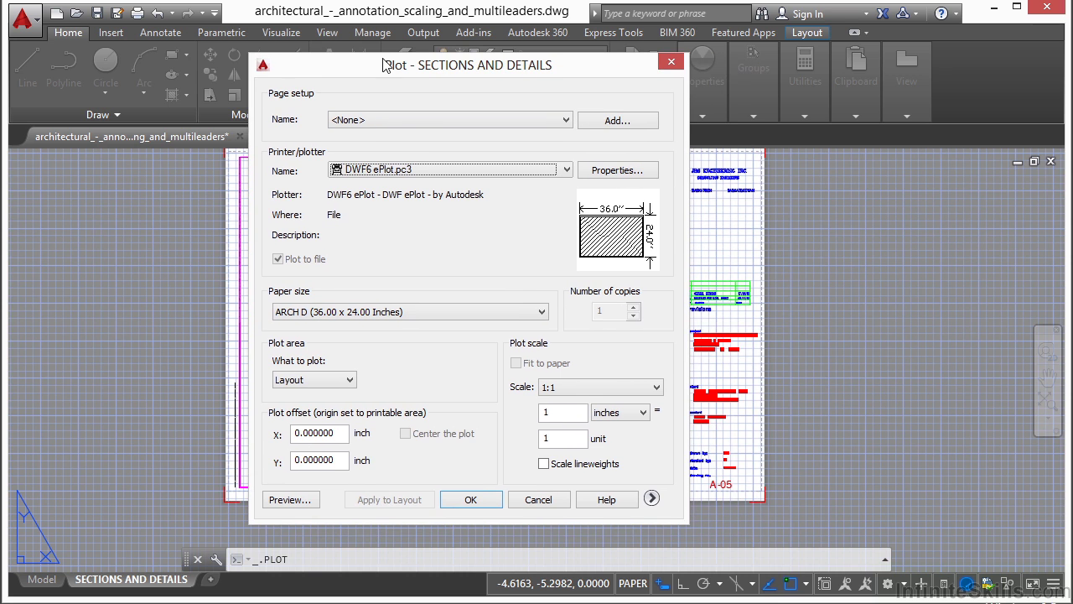
pyautogui.click(652, 500)
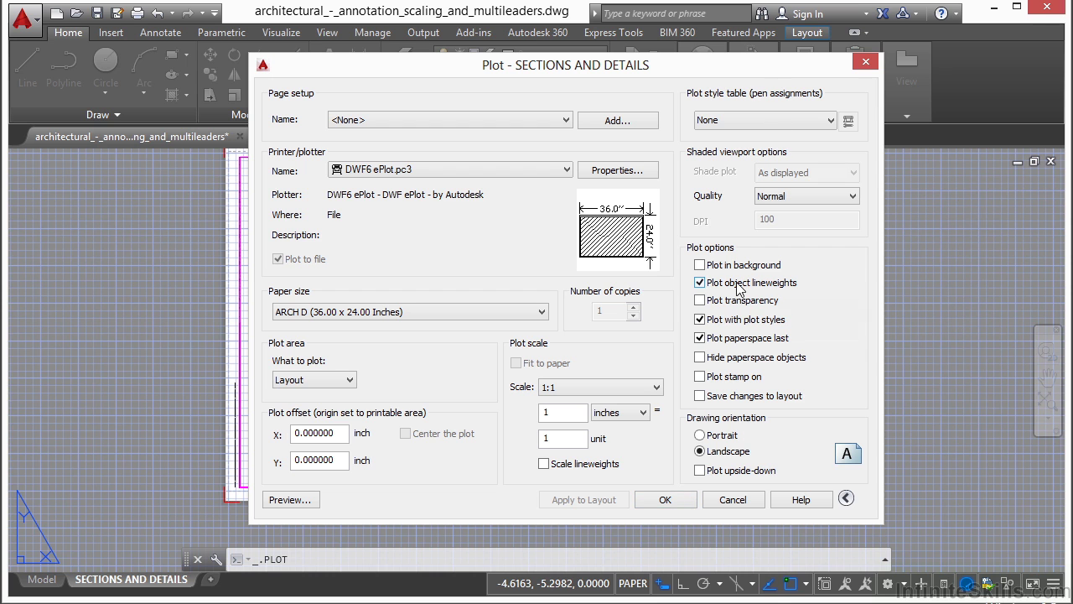
pyautogui.moveTo(680, 67); pyautogui.dragTo(643, 67)
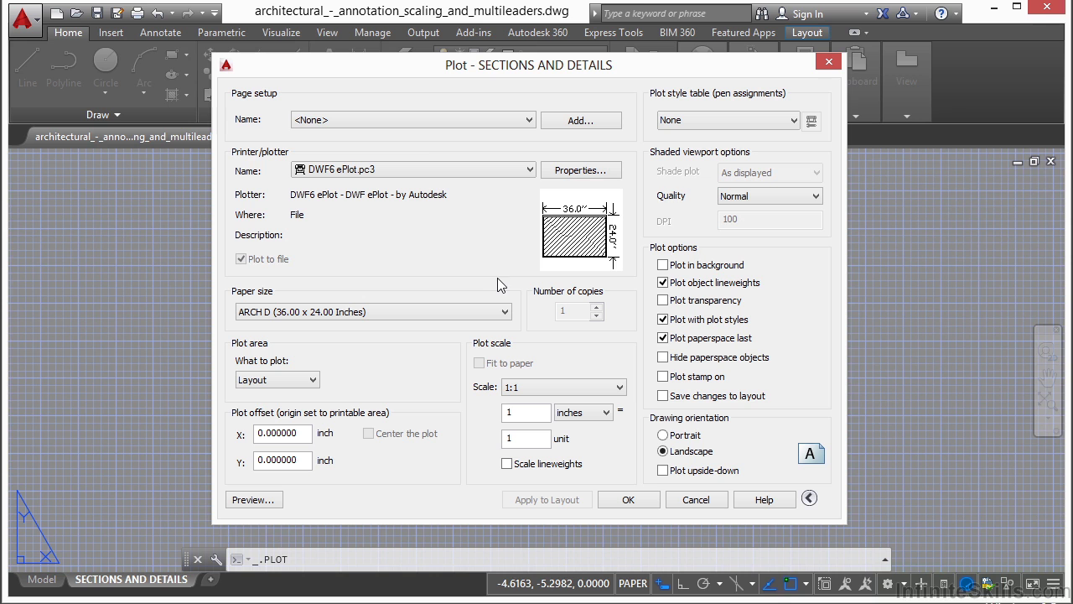
pyautogui.click(378, 101)
pyautogui.click(456, 119)
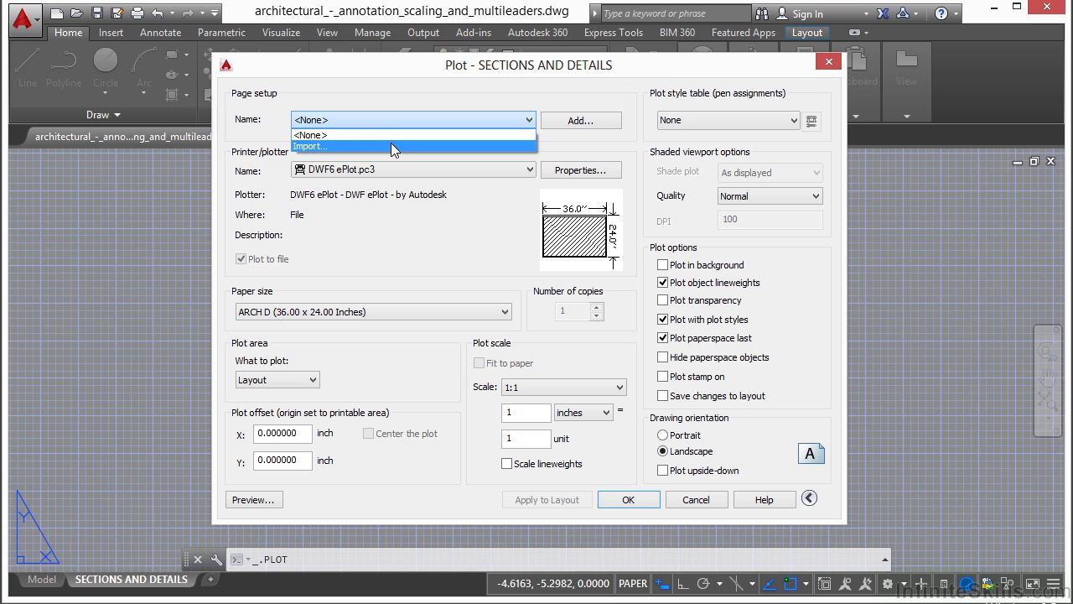
pyautogui.click(378, 113)
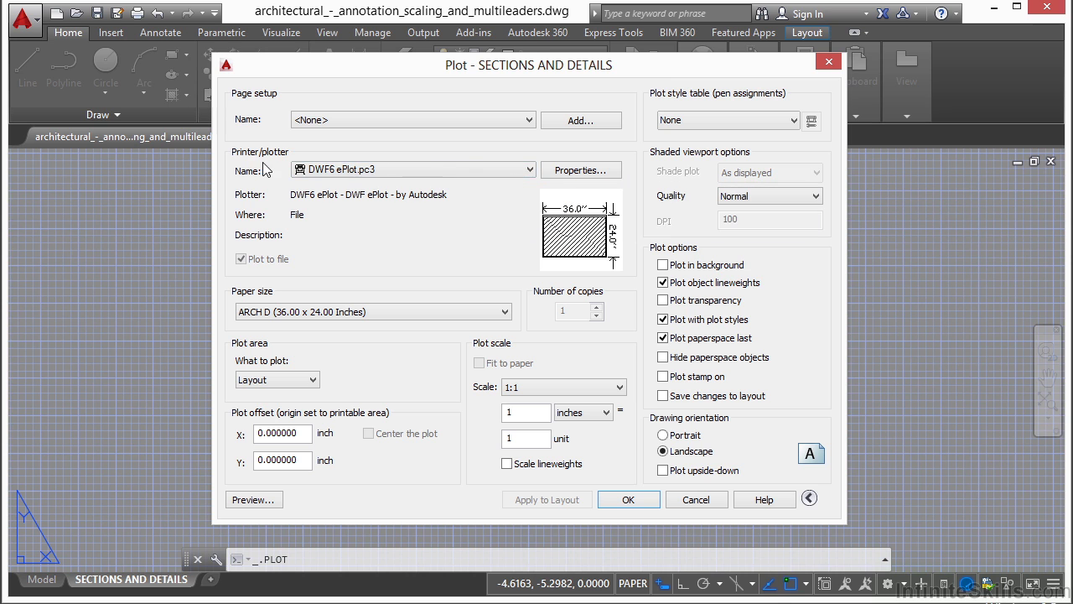
# - Select HP9488F6 (HP Officejet Pro 8600) as the printer, switching the paper to Letter
pyautogui.click(523, 175)
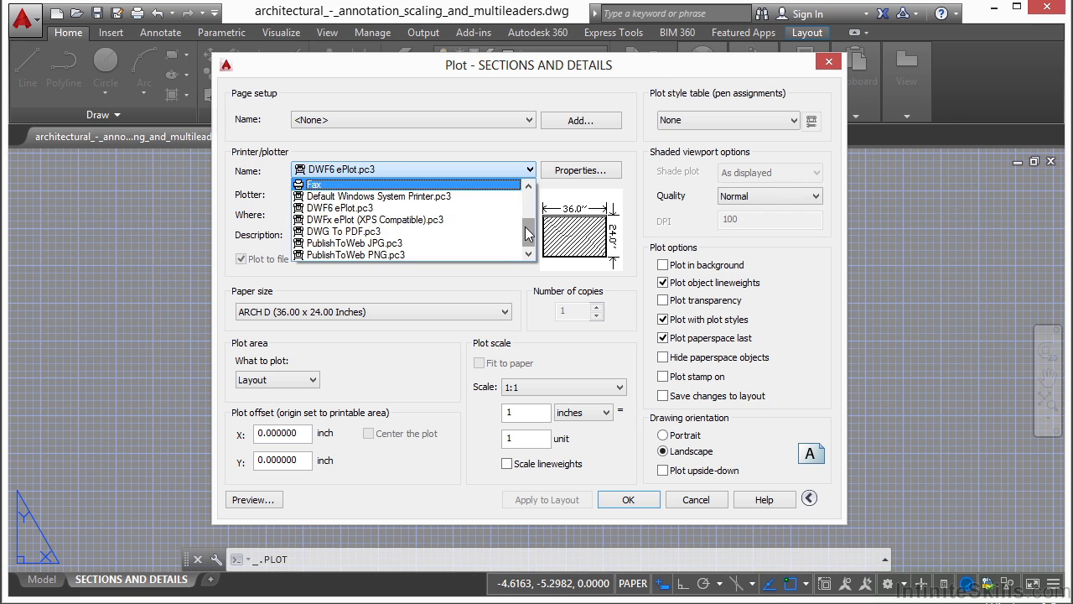
pyautogui.moveTo(531, 235); pyautogui.dragTo(533, 205)
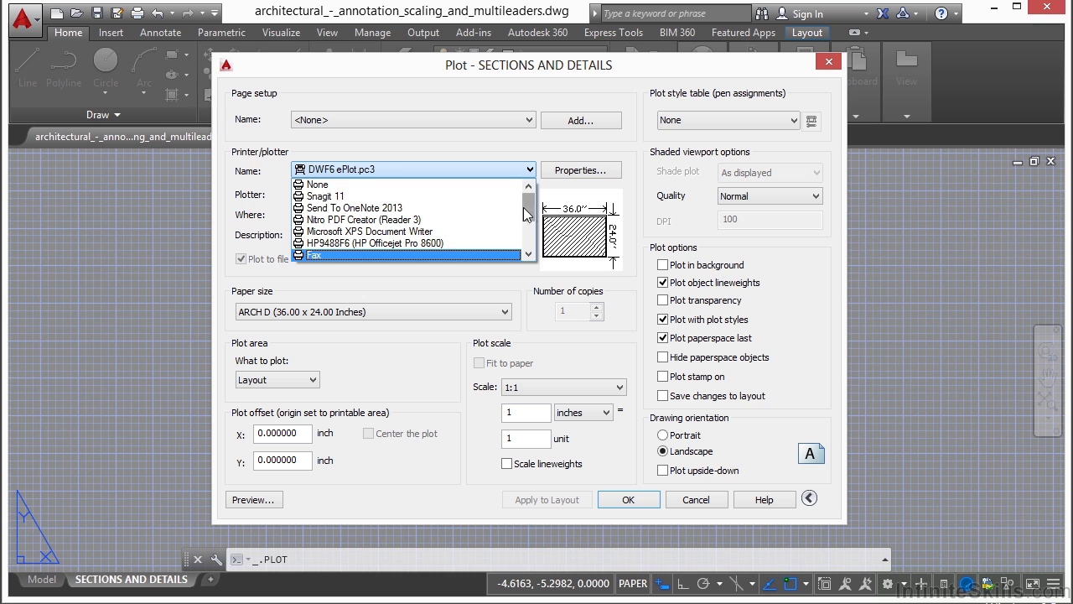
pyautogui.click(463, 271)
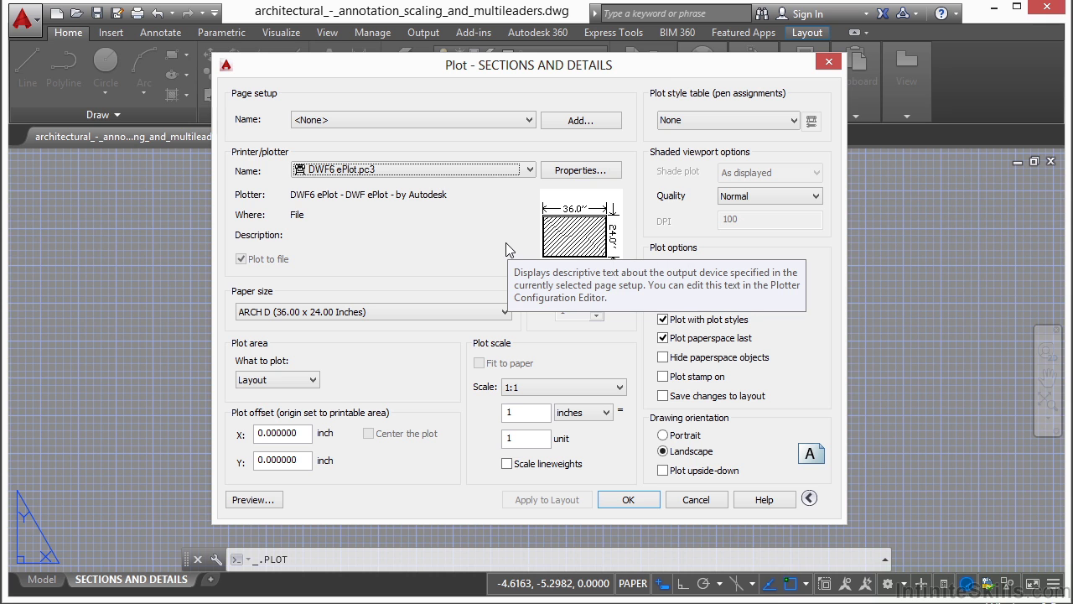
pyautogui.click(532, 172)
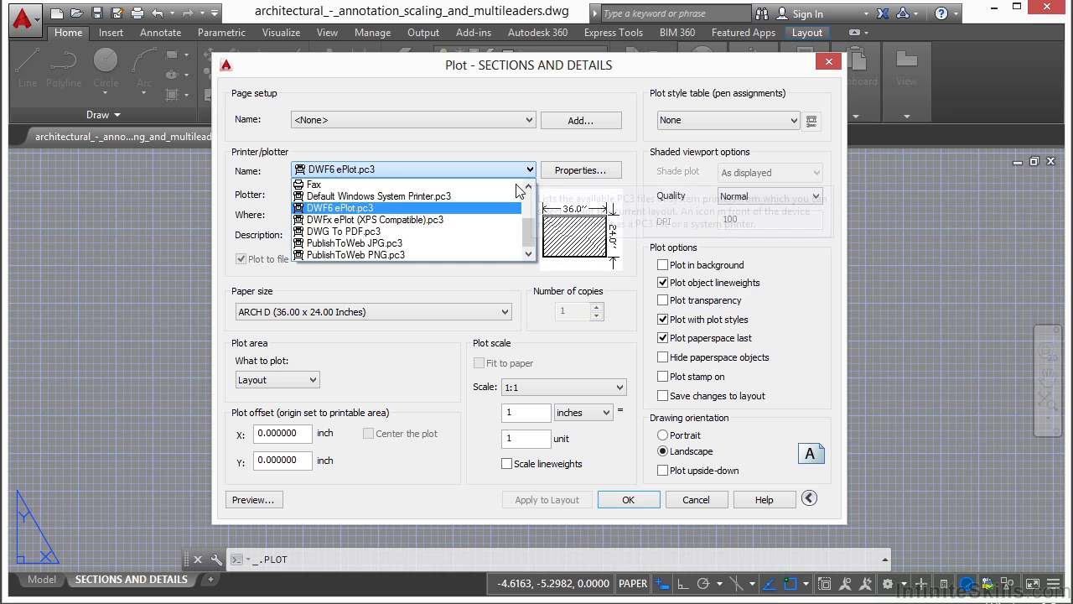
pyautogui.scroll(3, 534, 237)
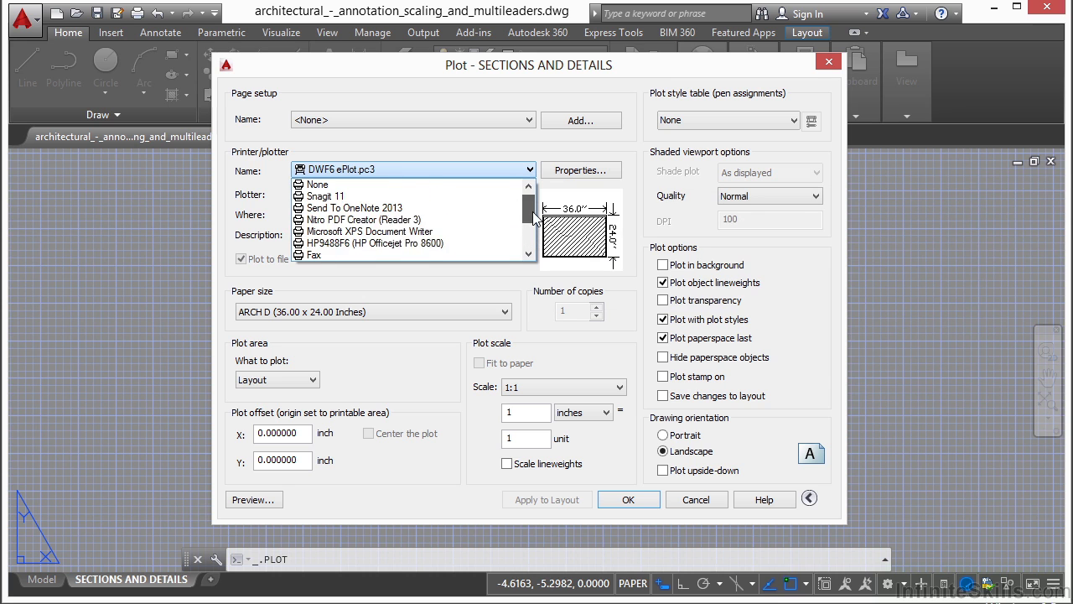
pyautogui.click(406, 244)
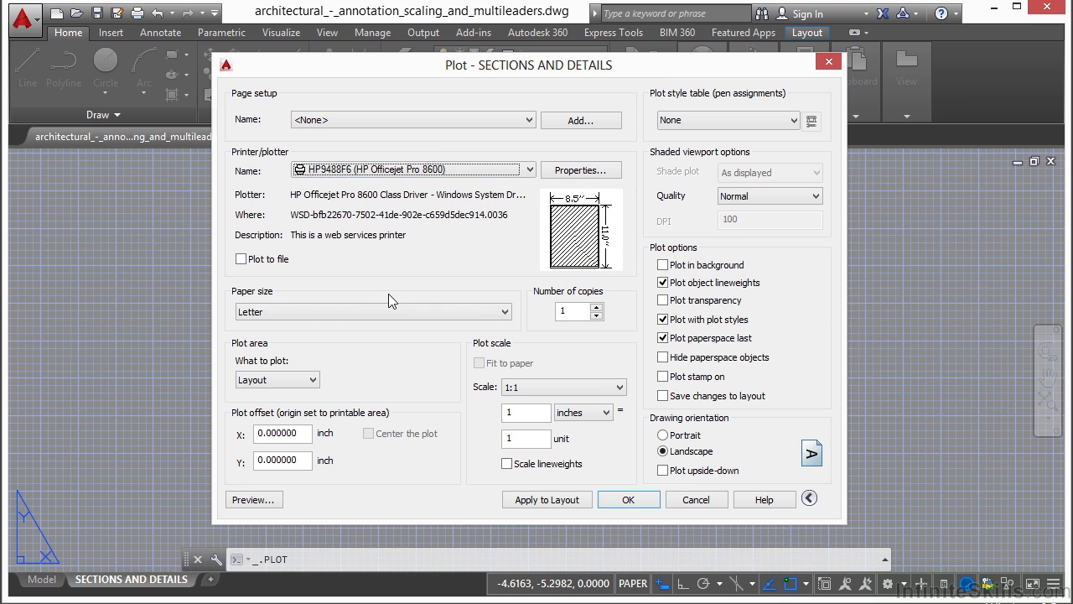
# - Change the paper size from Letter to 8.5x13in., giving an 8.25 x 12.75 in printable area
pyautogui.click(429, 310)
pyautogui.click(333, 319)
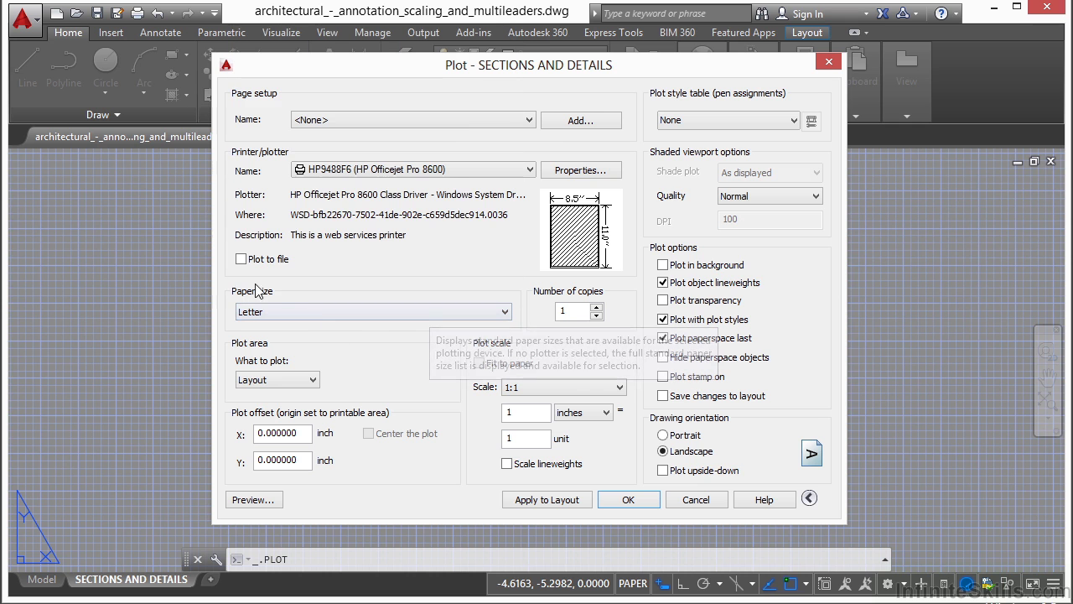
pyautogui.click(260, 317)
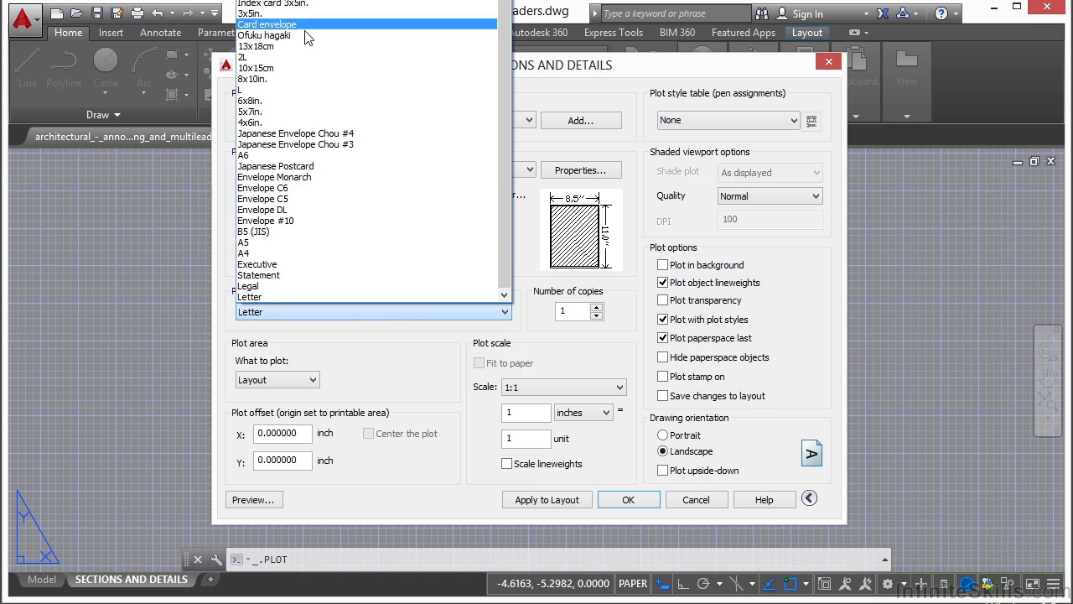
pyautogui.click(274, 297)
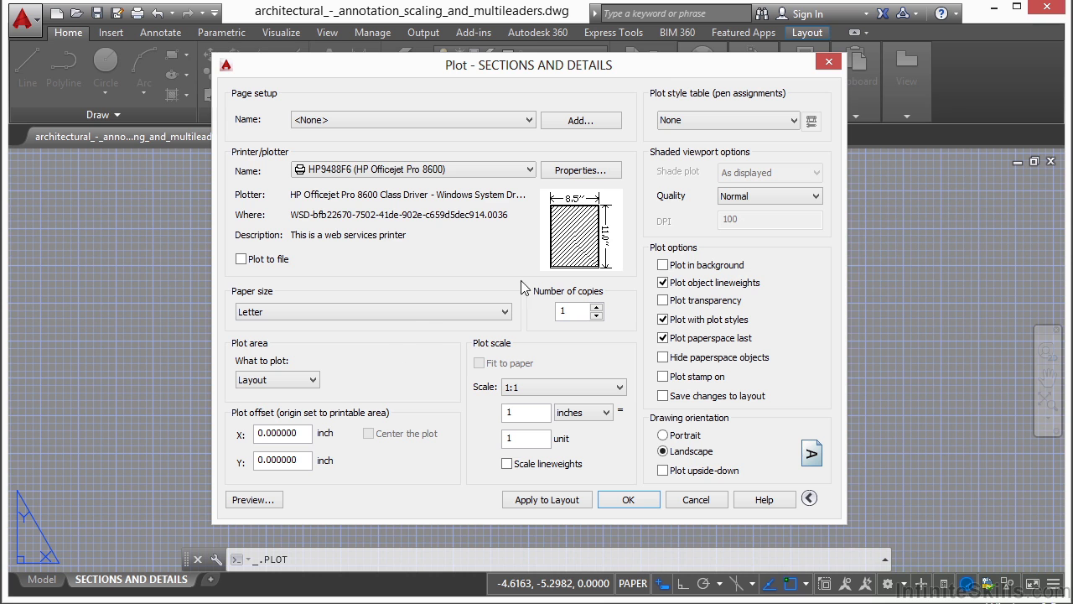
pyautogui.moveTo(577, 212)
pyautogui.click(465, 316)
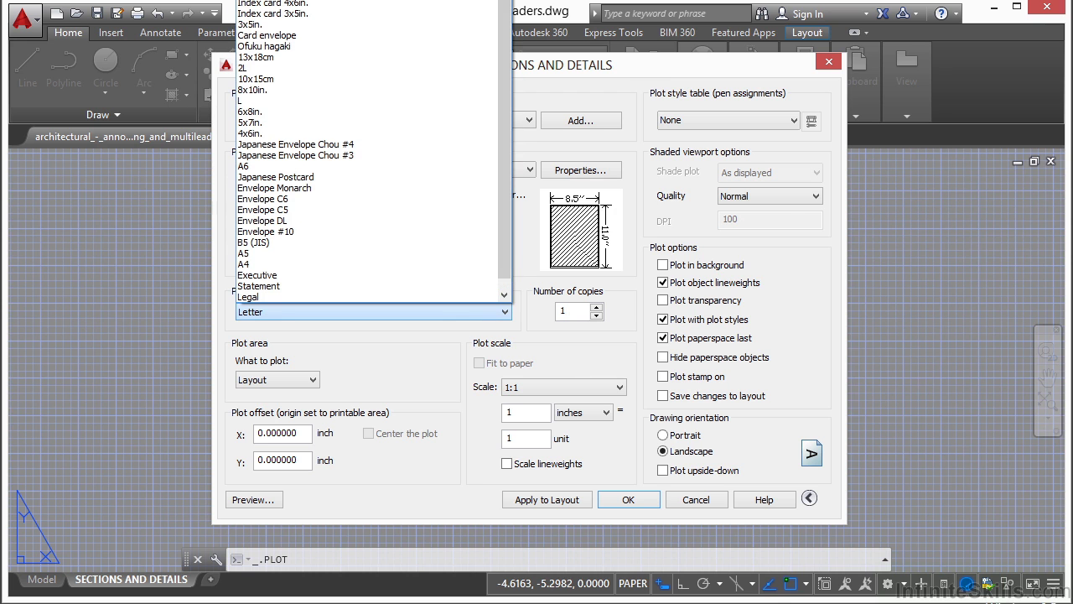
pyautogui.press('Return')
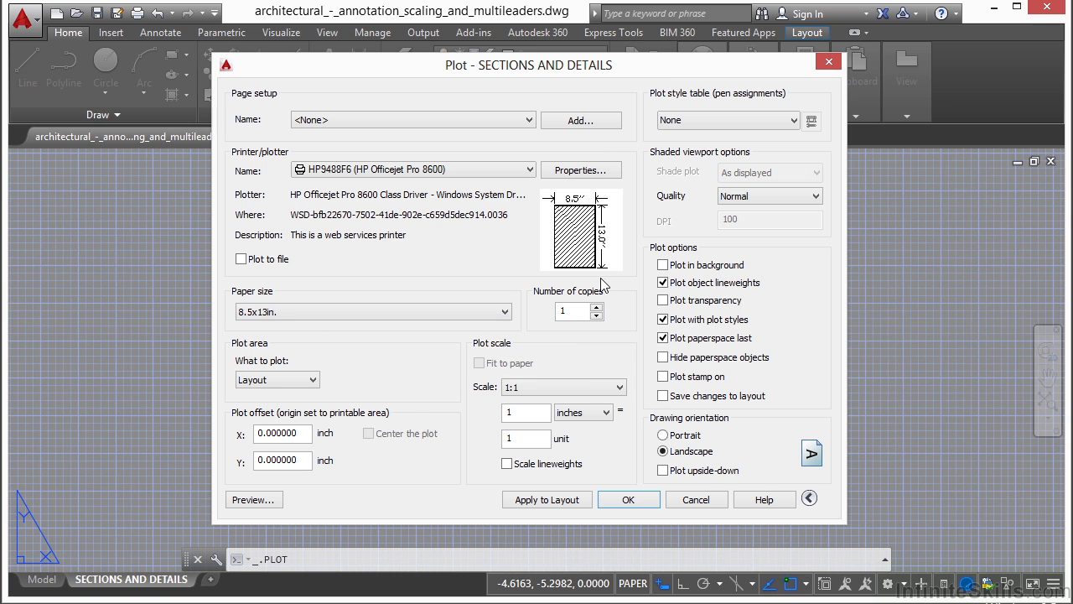
pyautogui.moveTo(611, 245)
# - Compare landscape and portrait orientations, leaving the 8.5x13in. sheet in Portrait
pyautogui.click(670, 436)
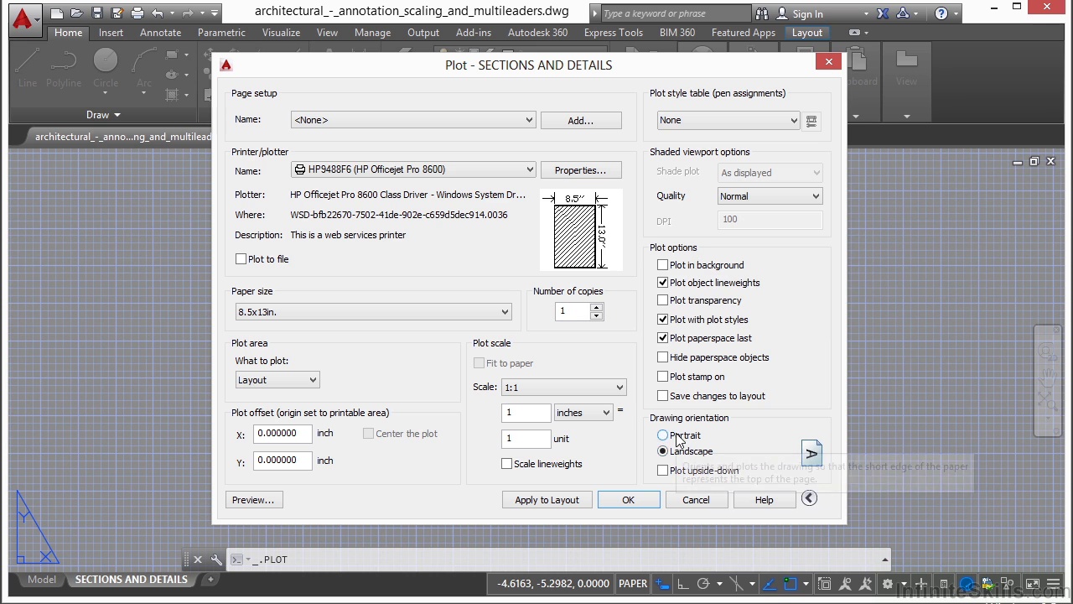
pyautogui.moveTo(589, 249)
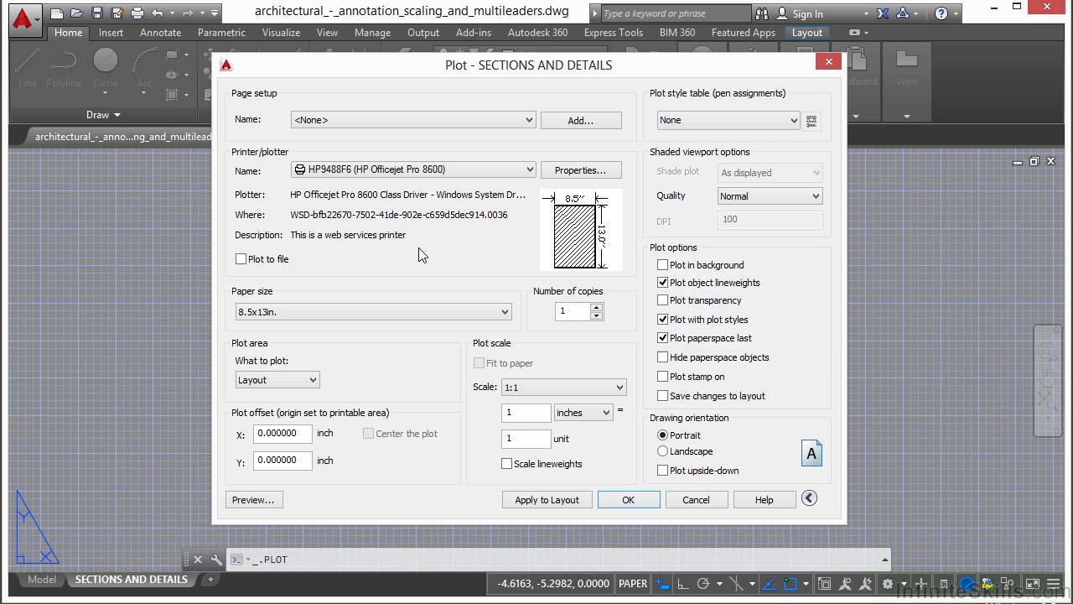
pyautogui.moveTo(420, 249)
pyautogui.click(680, 455)
pyautogui.click(683, 437)
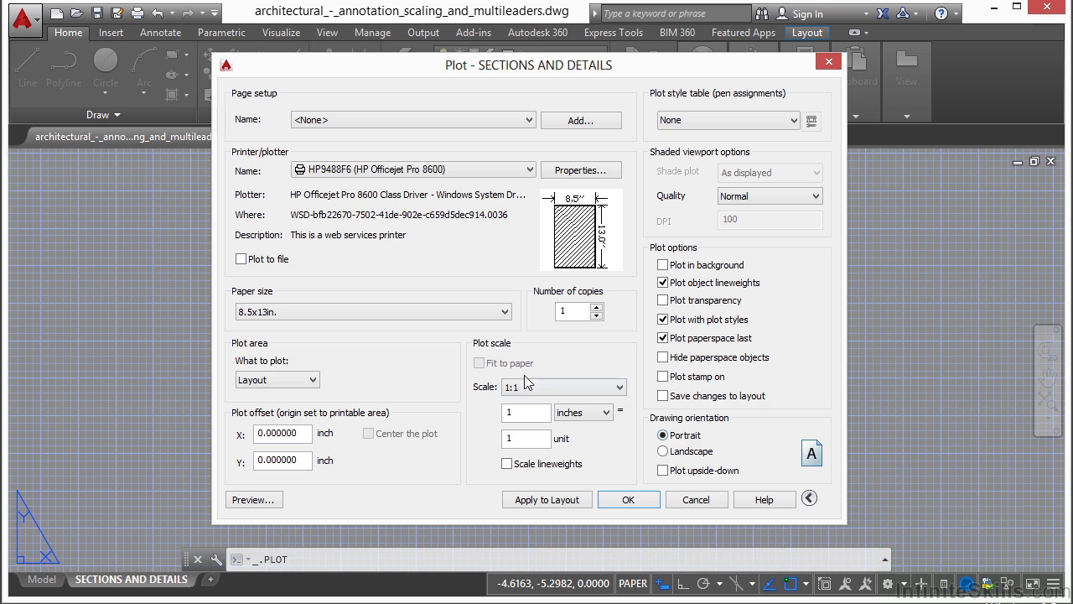
pyautogui.click(696, 452)
pyautogui.click(691, 439)
# - Switch What to plot from Layout to Display and move the dialog aside to see the sheet
pyautogui.click(312, 382)
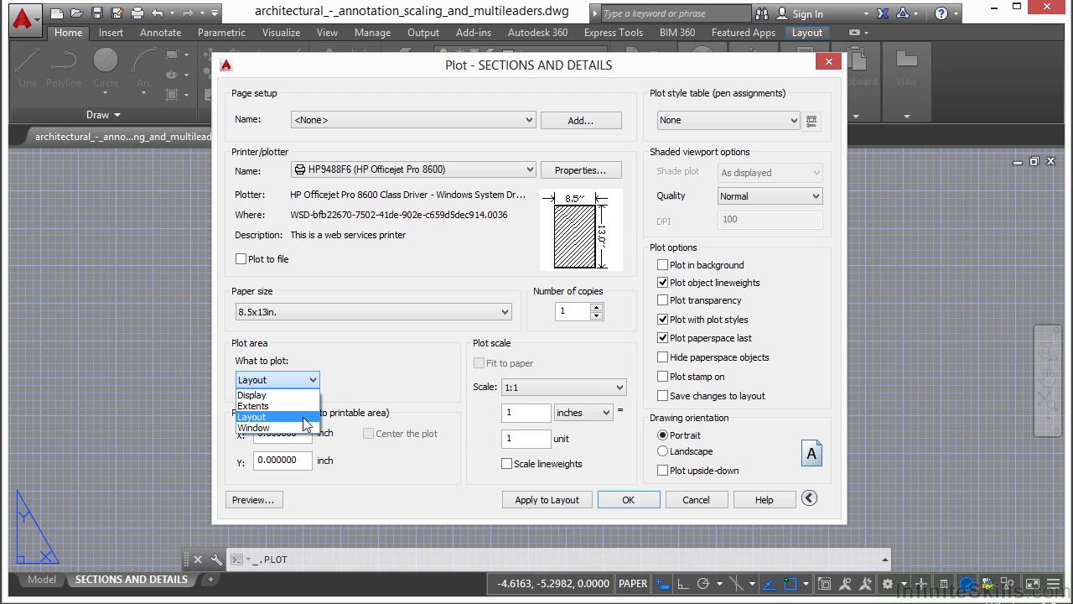
pyautogui.click(368, 373)
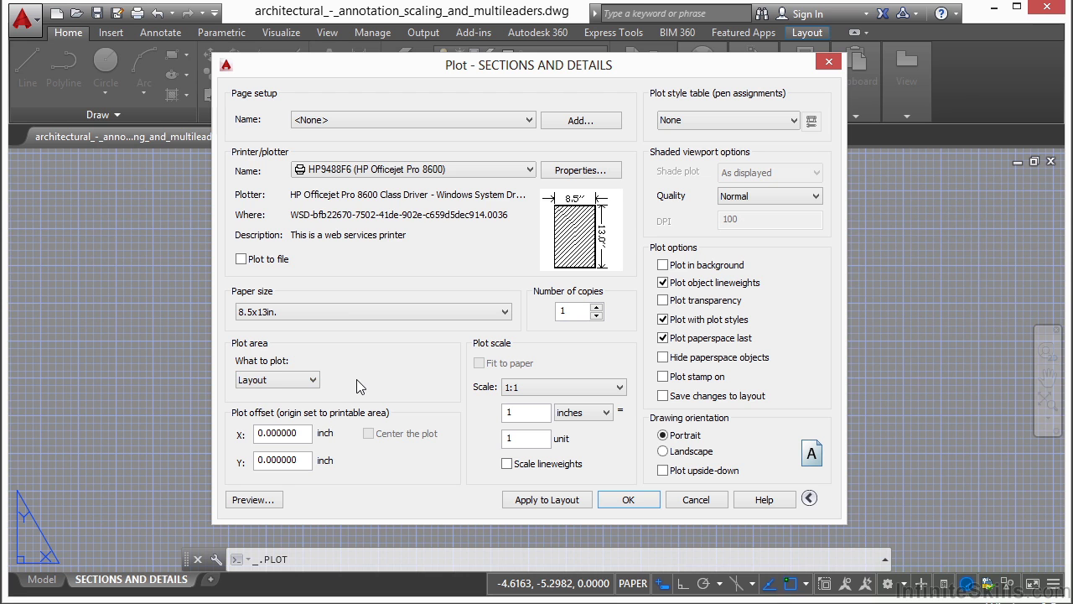
pyautogui.click(312, 381)
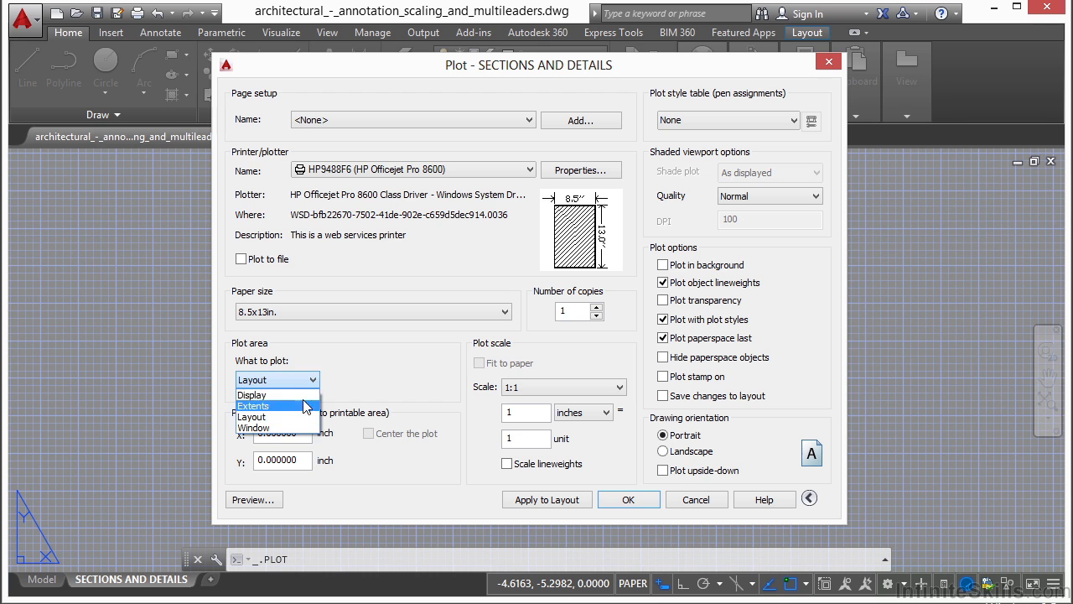
pyautogui.click(253, 390)
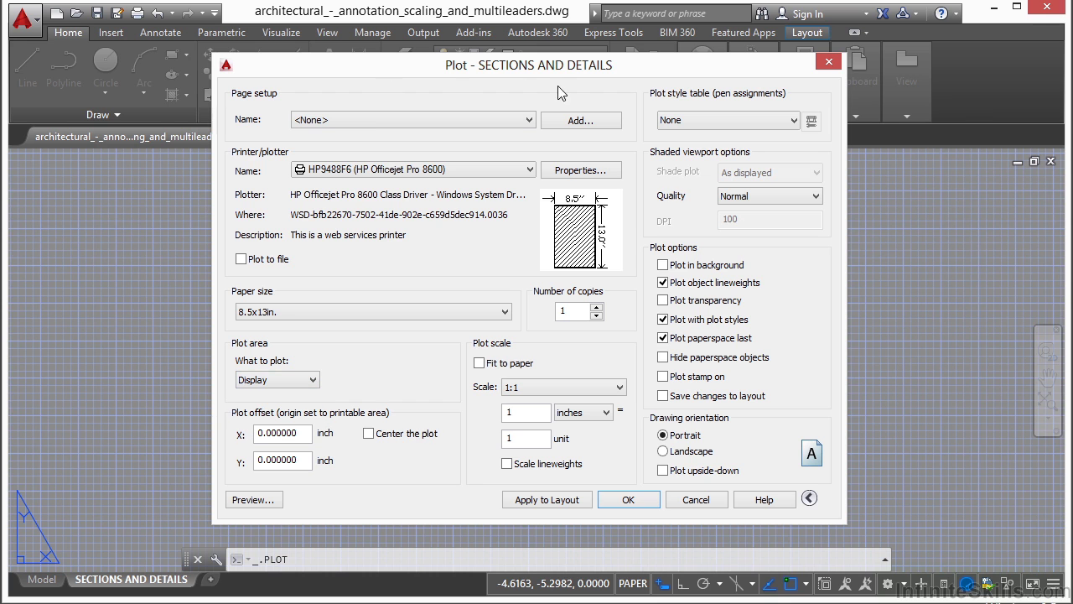
pyautogui.moveTo(422, 69)
pyautogui.mouseDown()
pyautogui.moveTo(611, 124)
pyautogui.moveTo(728, 374)
pyautogui.moveTo(862, 425)
pyautogui.moveTo(1068, 210)
pyautogui.moveTo(1037, 248)
pyautogui.moveTo(1072, 331)
pyautogui.moveTo(390, 107)
pyautogui.moveTo(380, 52)
pyautogui.mouseUp()
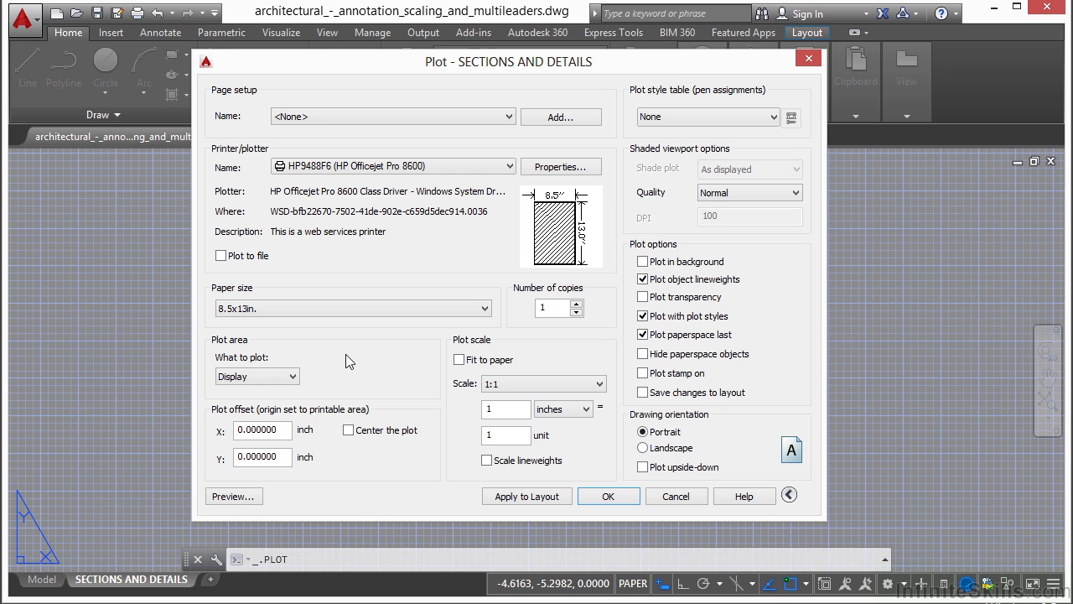
# - Choose Extents as the plot area, still 1:1 on the portrait 8.5x13in. sheet
pyautogui.click(285, 377)
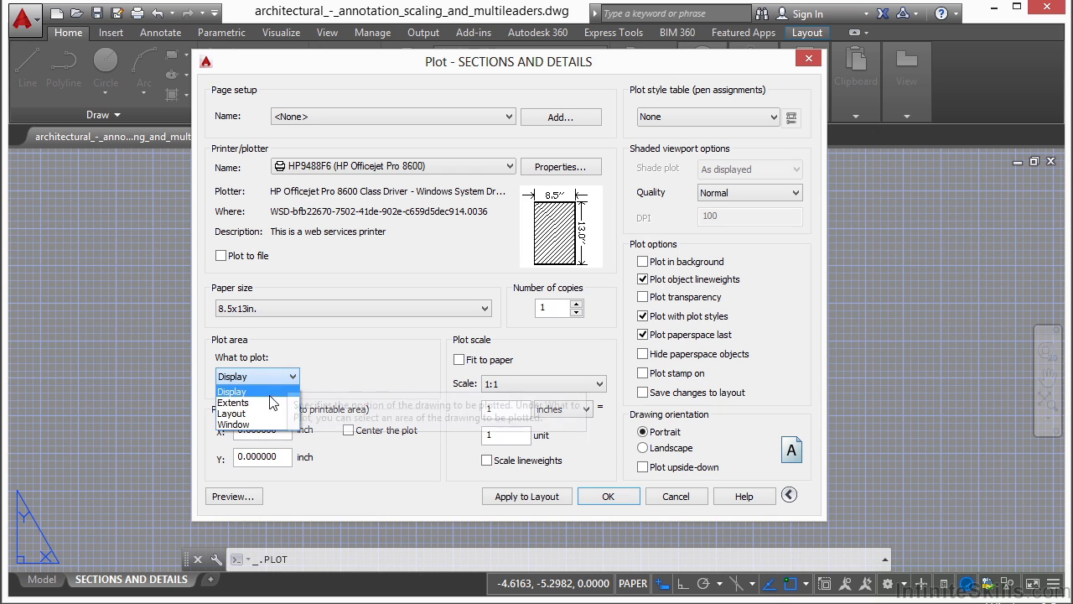
pyautogui.click(251, 402)
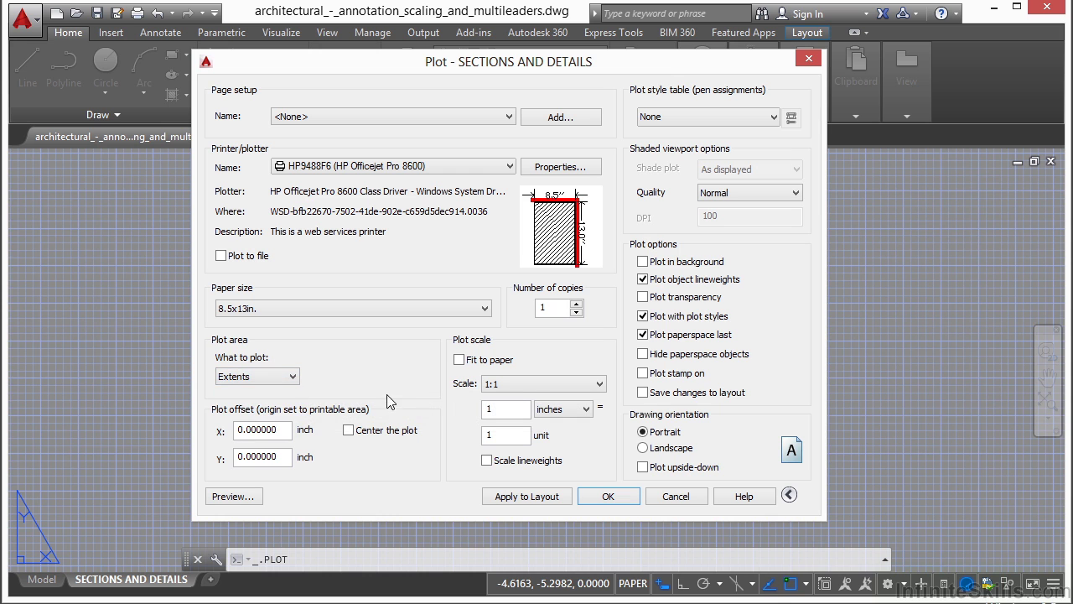
pyautogui.moveTo(582, 214)
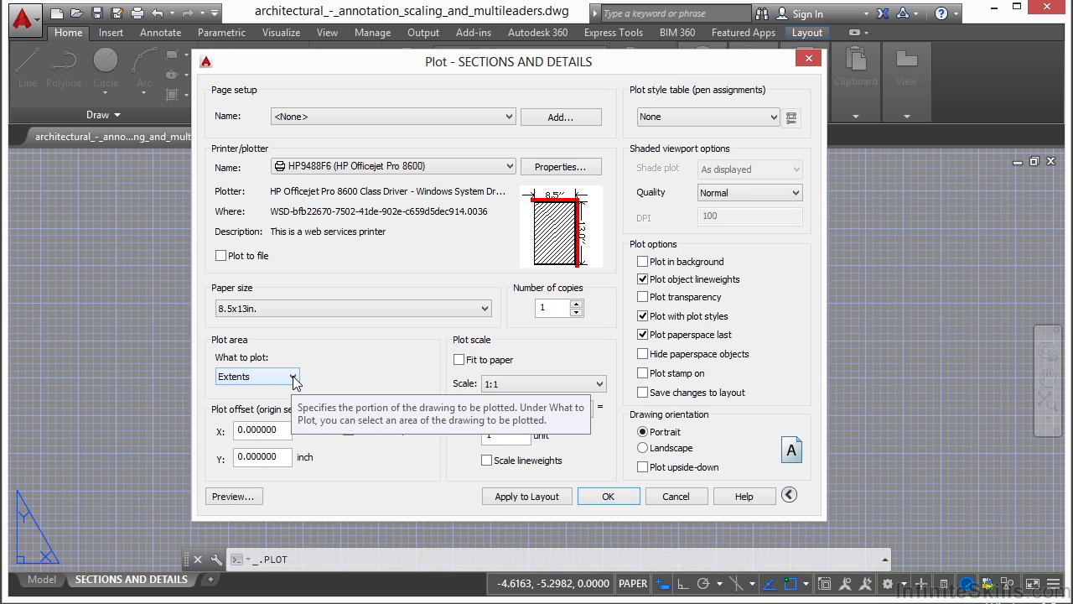
# - Return What to plot to Layout, sliding the dialog aside briefly to view the drawing
pyautogui.click(294, 376)
pyautogui.click(251, 407)
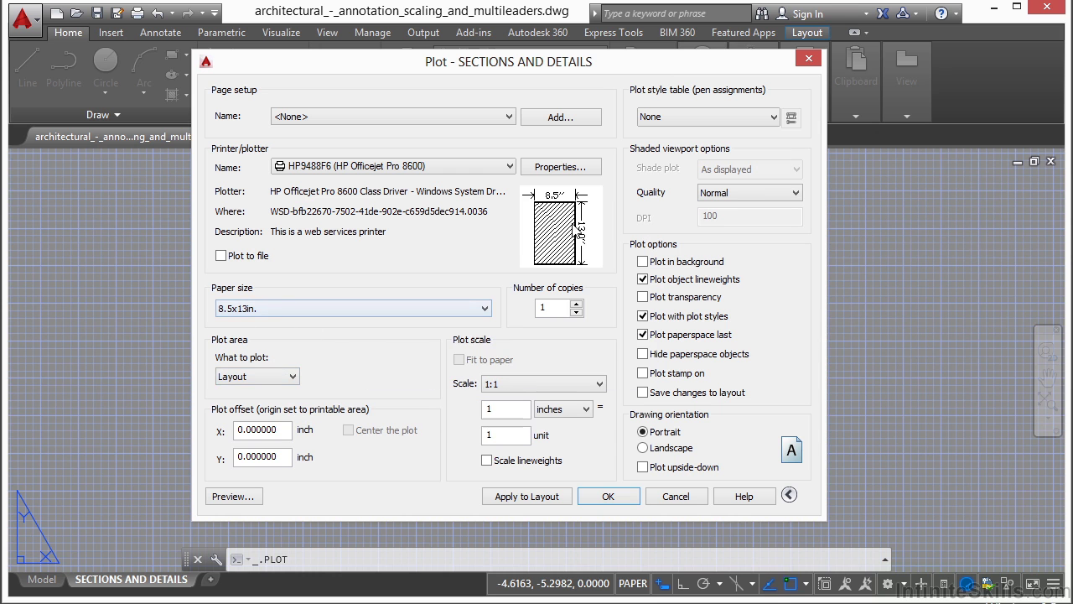
pyautogui.moveTo(441, 62); pyautogui.dragTo(851, 68)
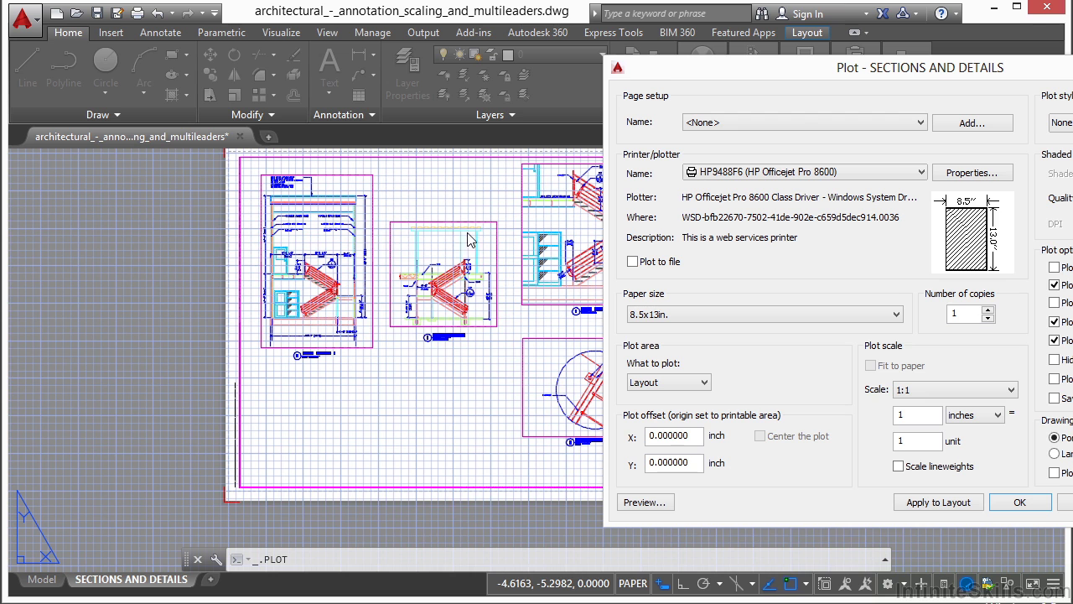
pyautogui.moveTo(917, 68); pyautogui.dragTo(508, 67)
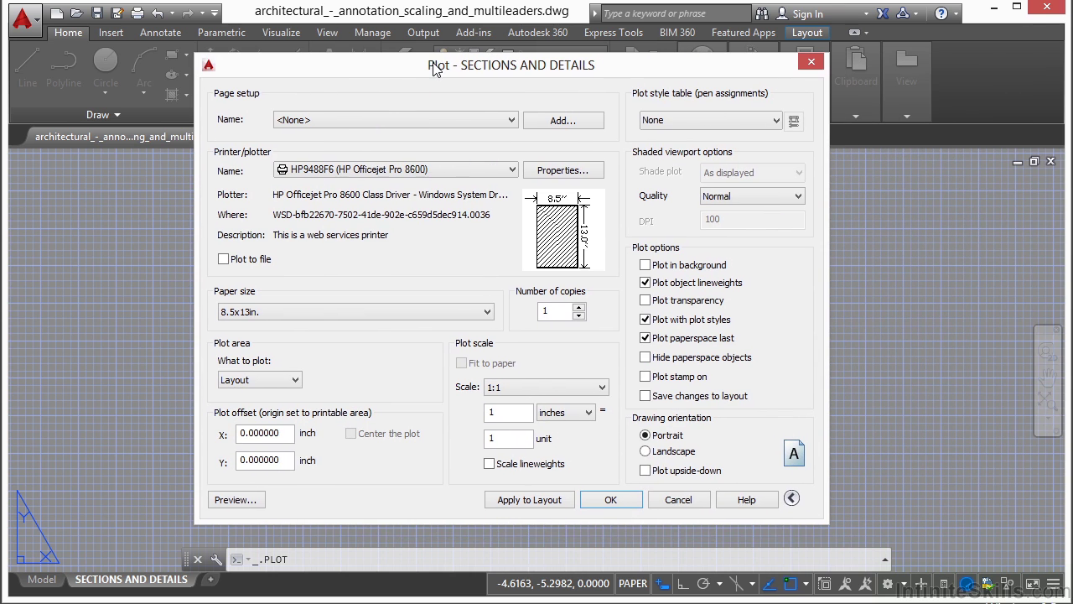
# - Choose a Window plot area, first picking corners from the sheet's lower-left to upper-right
pyautogui.click(296, 380)
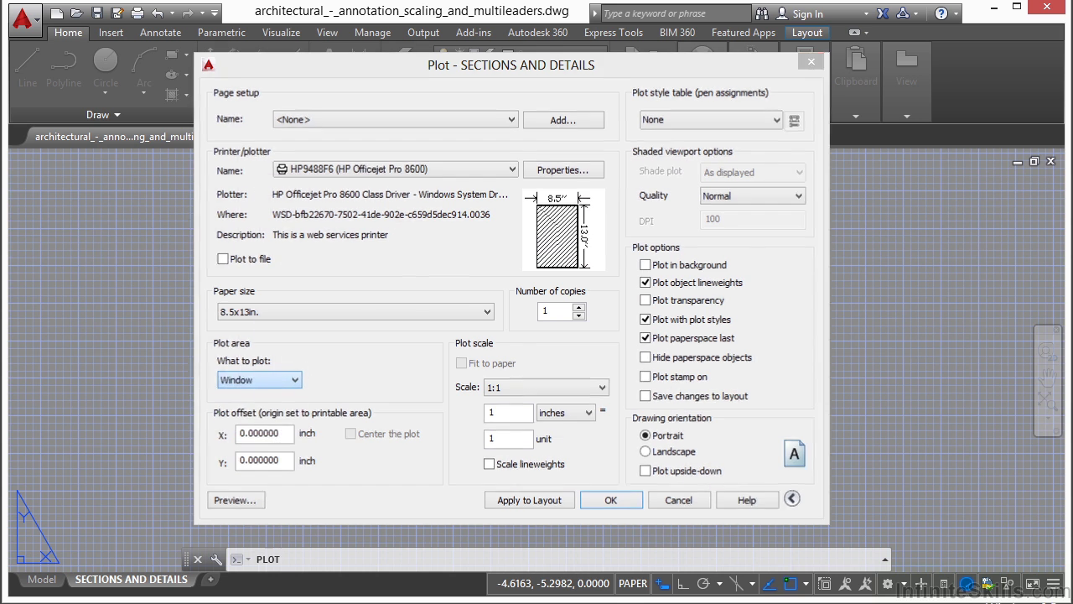
pyautogui.click(273, 421)
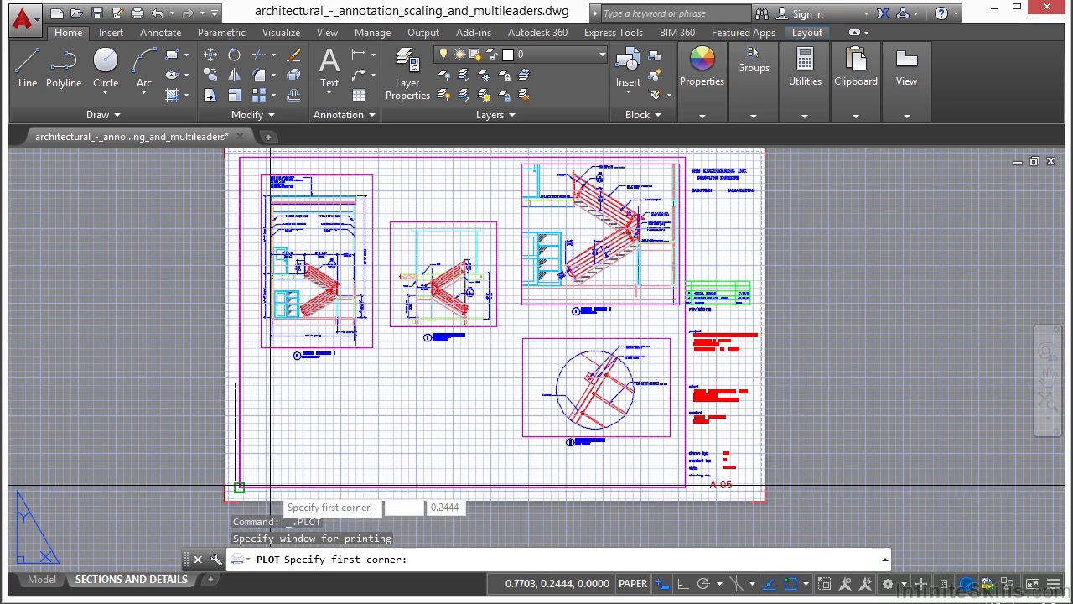
pyautogui.scroll(3, 232, 501)
pyautogui.click(231, 501)
pyautogui.scroll(-5, 239, 461)
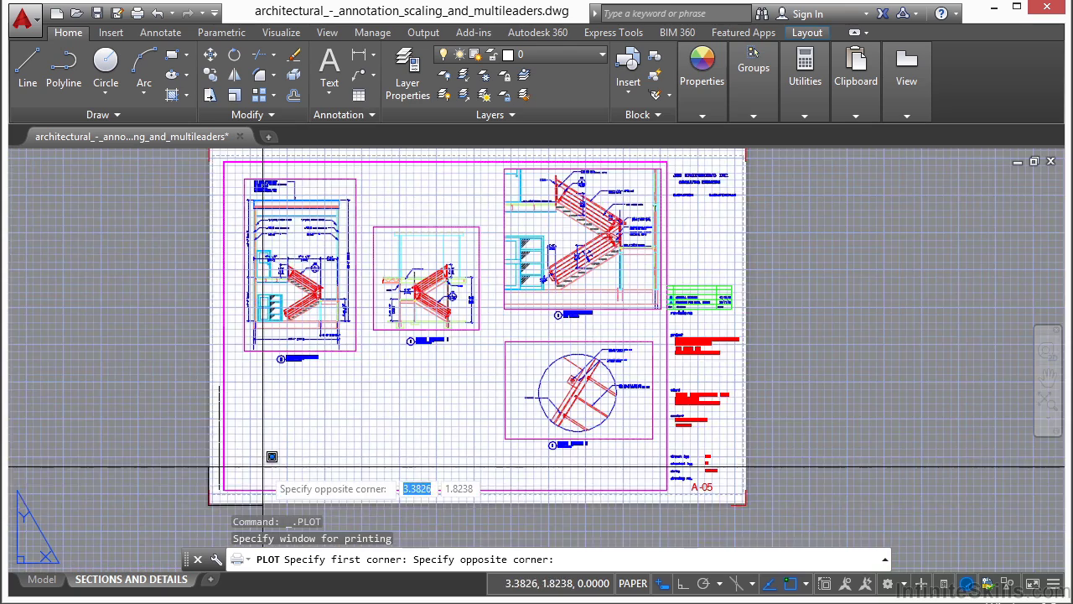
pyautogui.scroll(3, 623, 241)
pyautogui.click(540, 263)
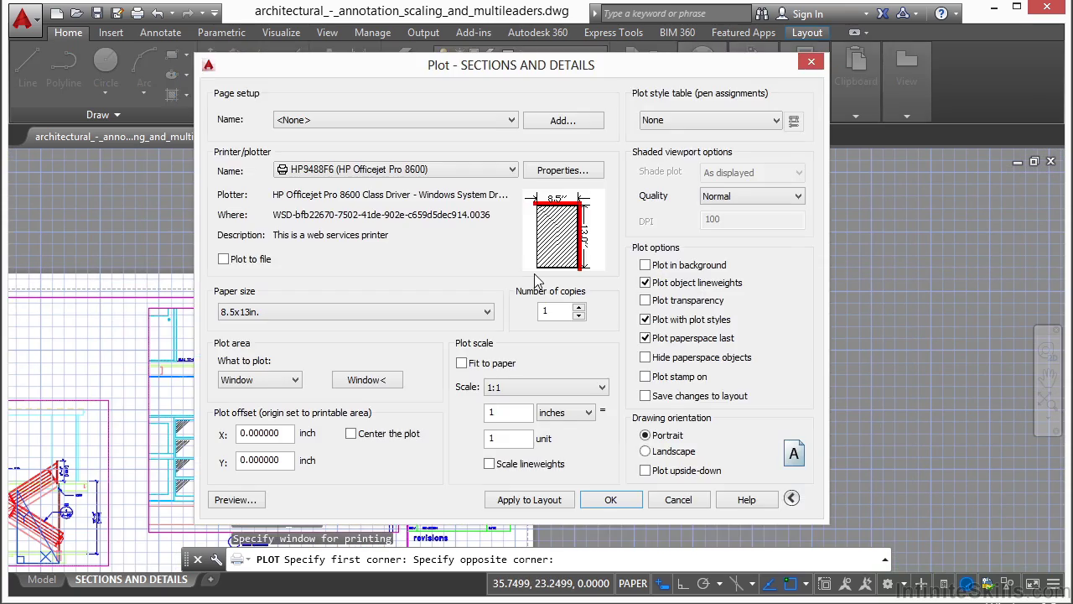
# - Redefine the plot window, starting at Stair Section 2's upper-left corner
pyautogui.click(367, 380)
pyautogui.scroll(-4, 395, 342)
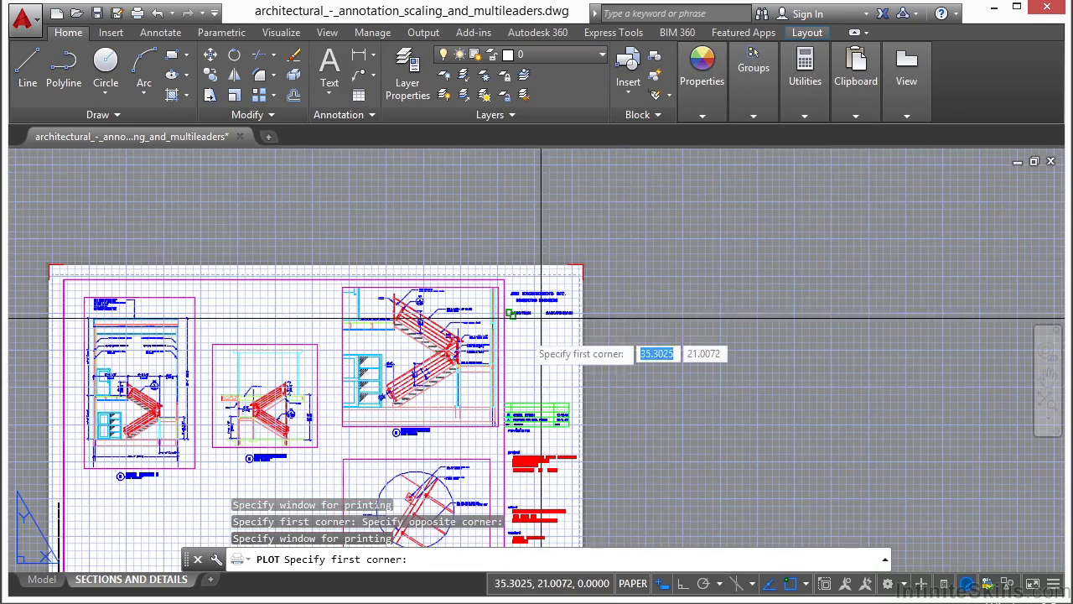
pyautogui.scroll(5, 402, 278)
pyautogui.scroll(-2, 511, 178)
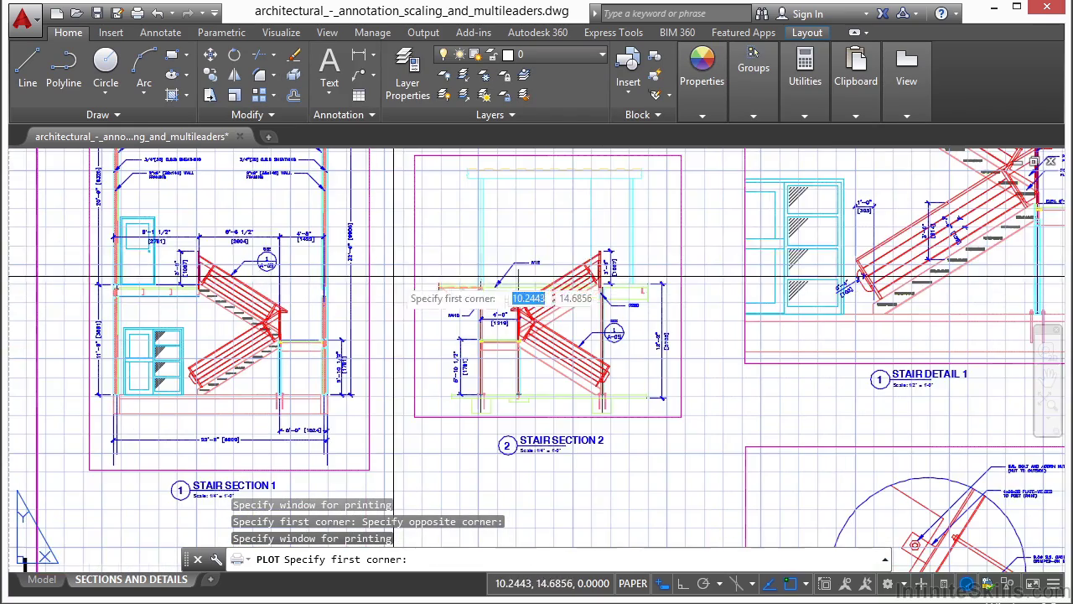
pyautogui.scroll(-2, 518, 274)
pyautogui.click(397, 163)
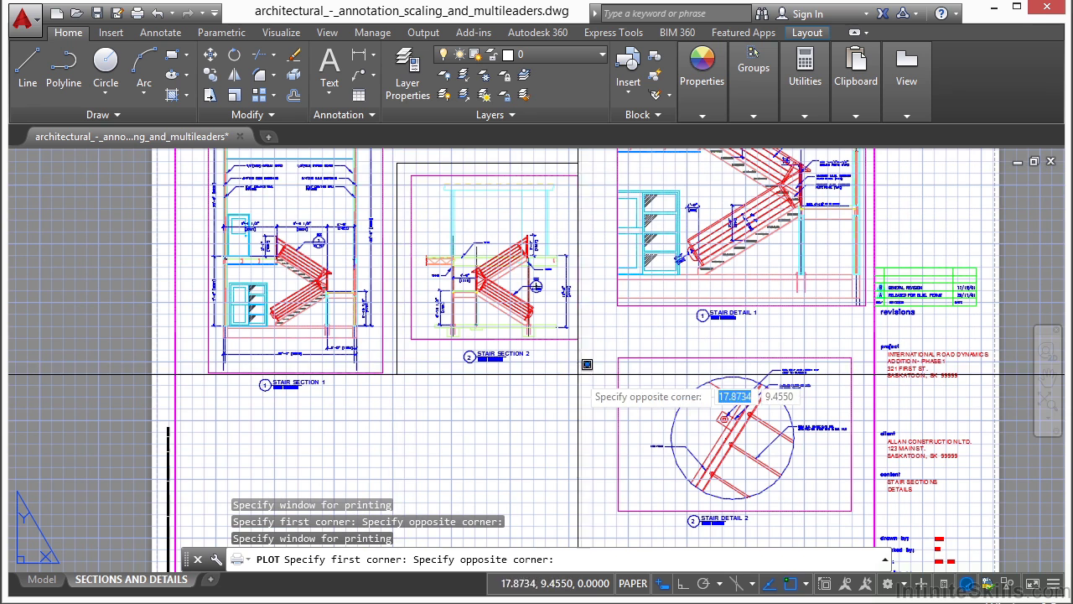
# - Finish the plot window at Stair Section 2's lower-right corner and center the plot on the page
pyautogui.click(593, 364)
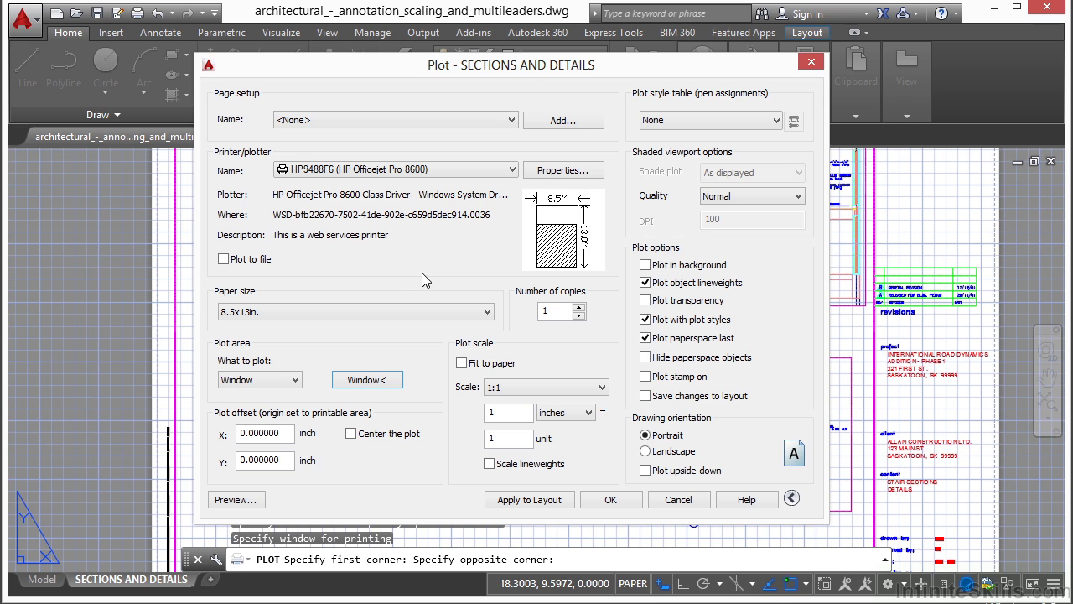
pyautogui.moveTo(572, 260)
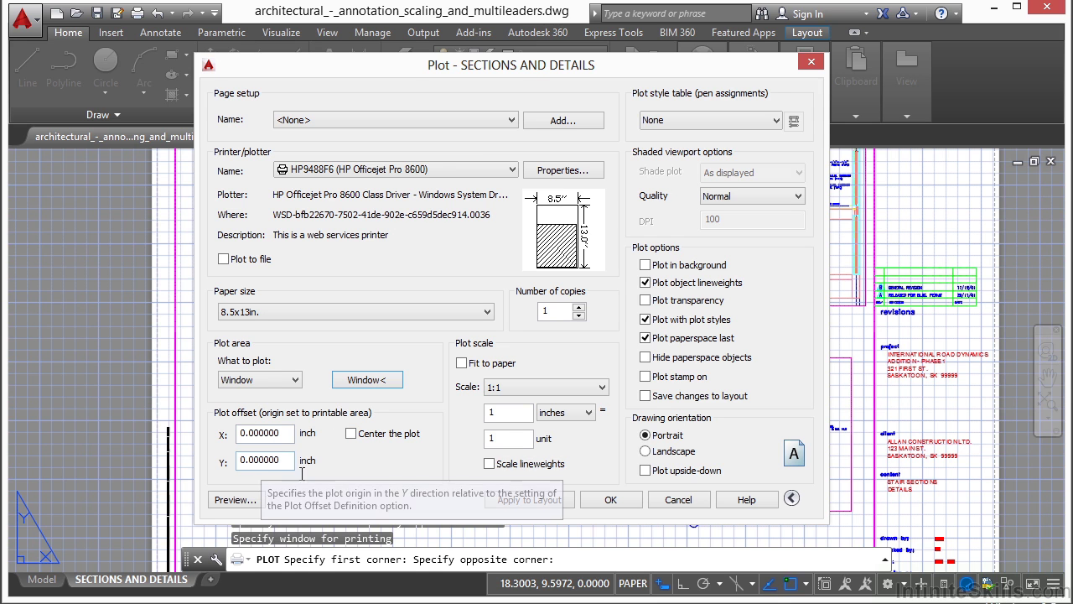
pyautogui.click(351, 442)
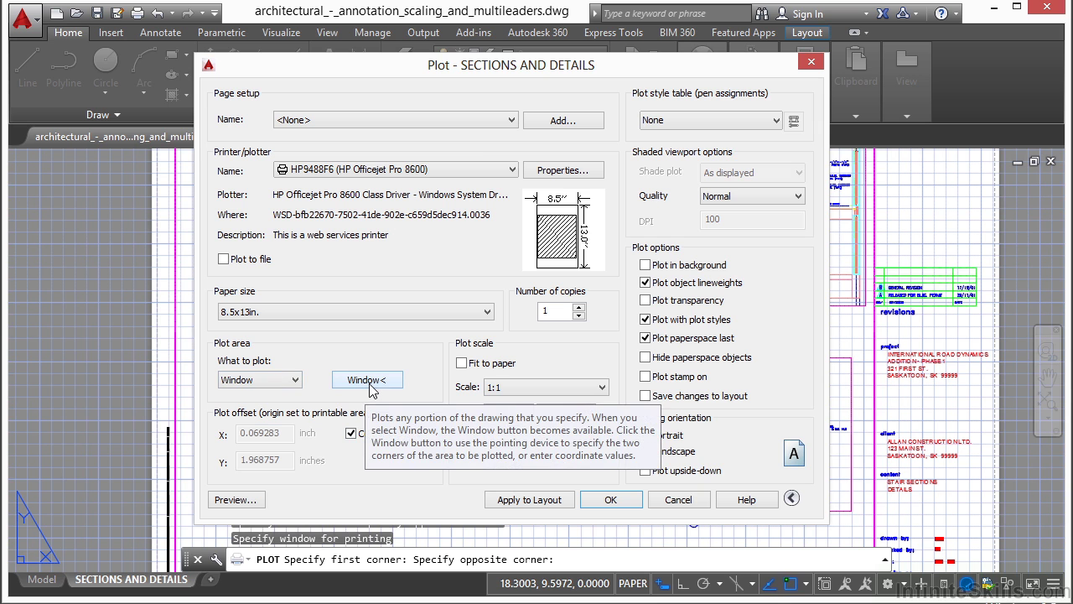
pyautogui.moveTo(549, 243)
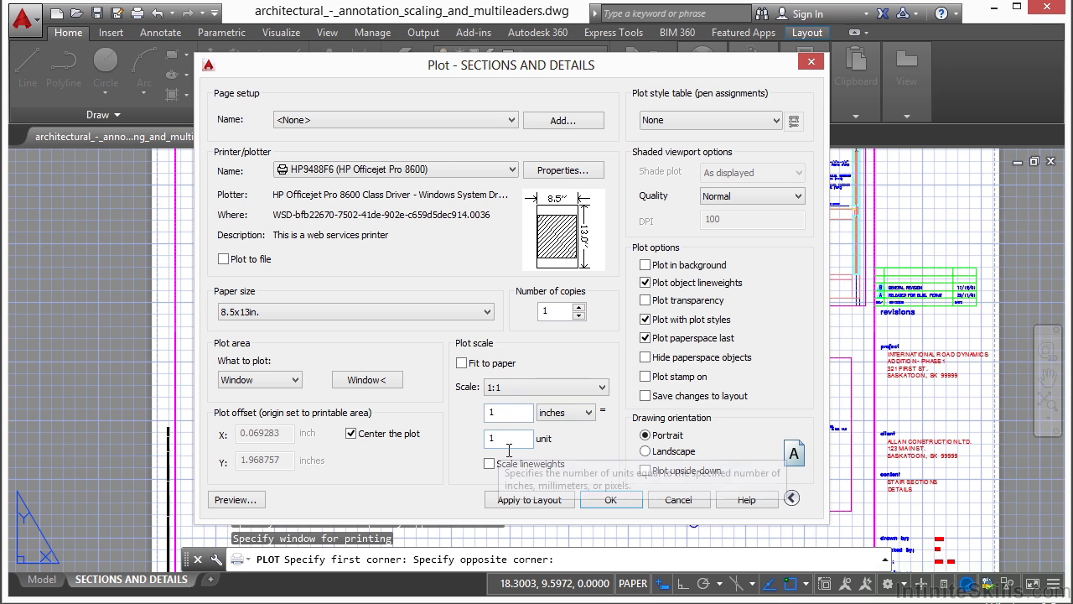
# - Turn off plot centering and change the paper size to Letter
pyautogui.click(351, 434)
pyautogui.click(488, 312)
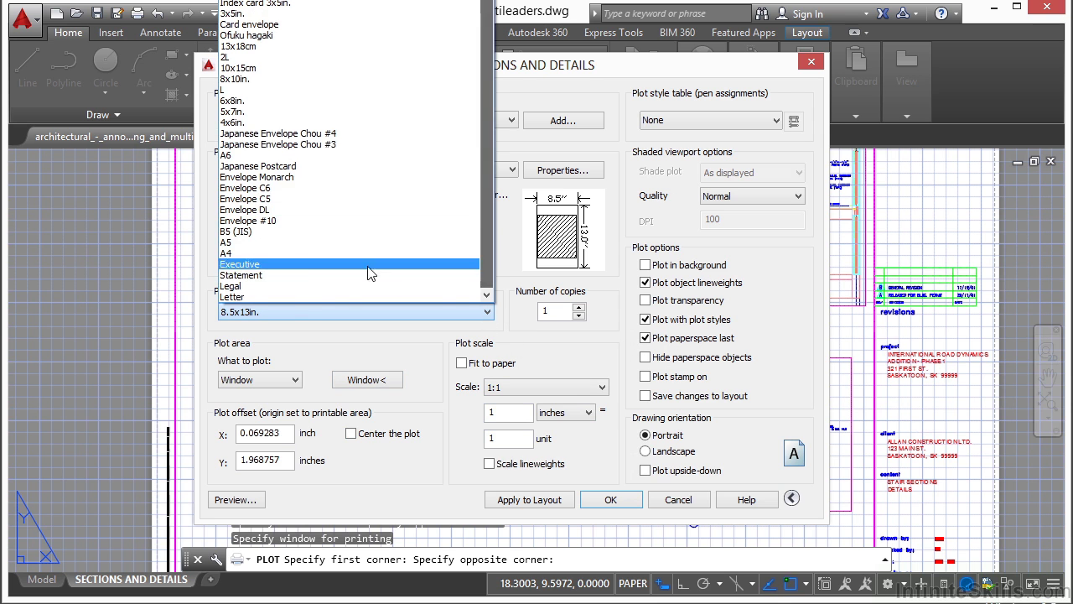
pyautogui.scroll(-1, 285, 285)
pyautogui.click(287, 297)
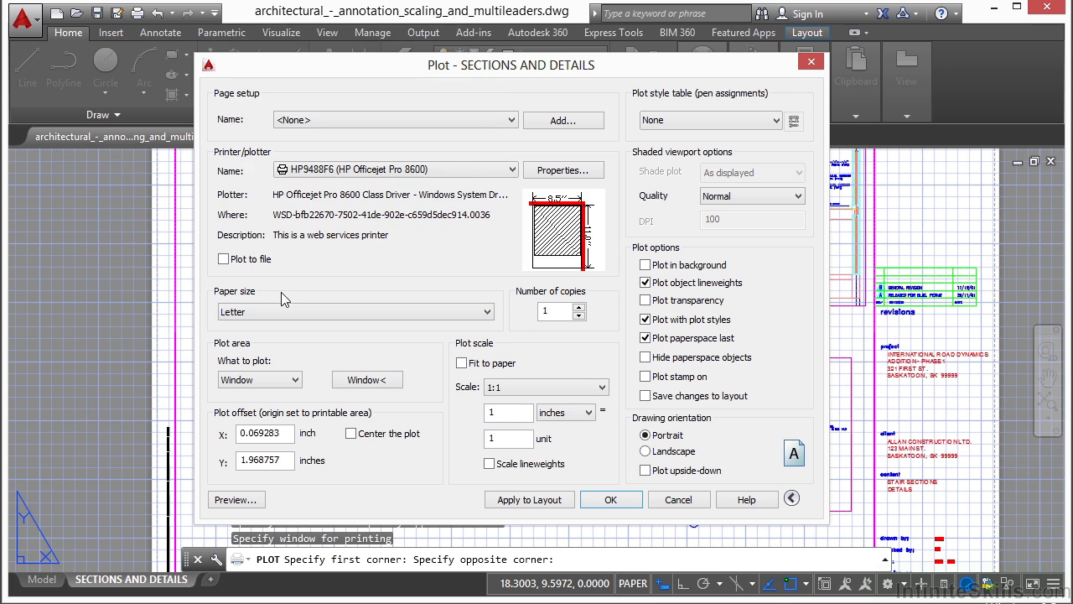
pyautogui.click(367, 312)
pyautogui.click(366, 312)
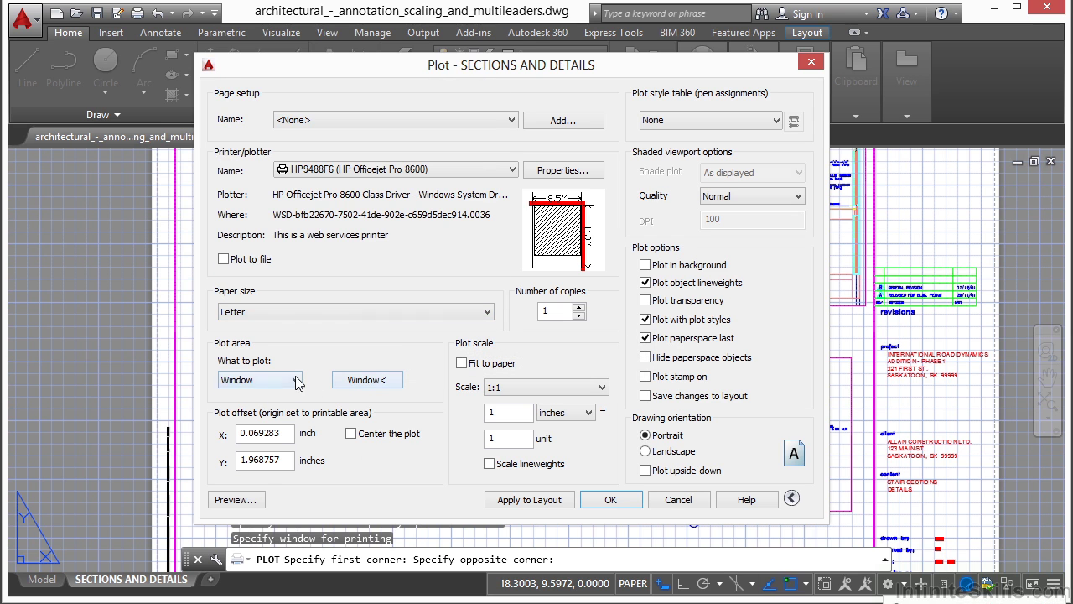
# - Plot the drawing Extents, centered on the page and fitted to the paper
pyautogui.click(260, 380)
pyautogui.click(252, 406)
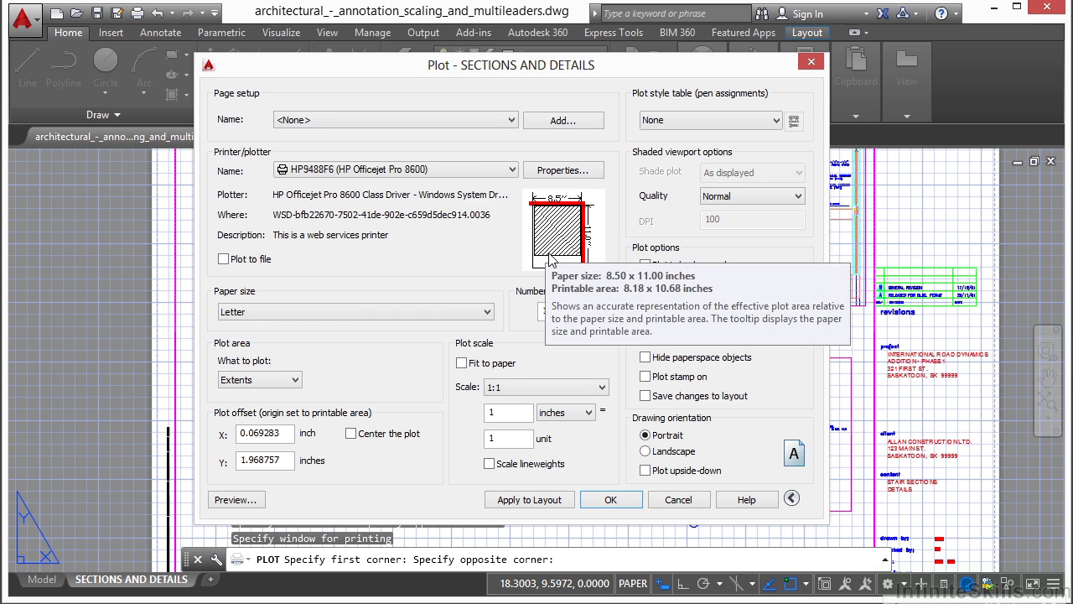
pyautogui.click(350, 433)
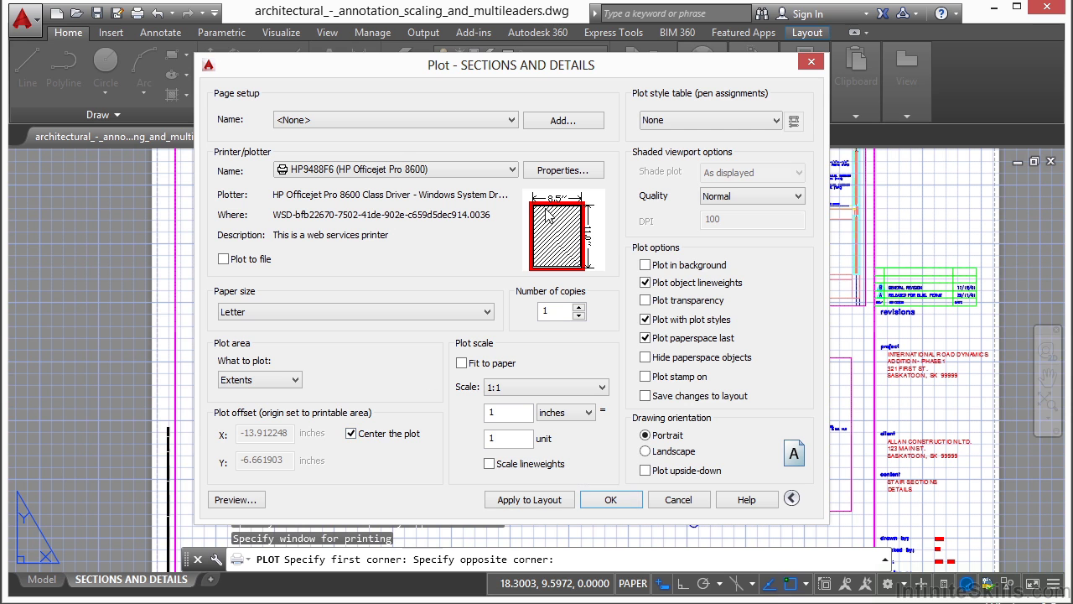
pyautogui.moveTo(590, 223)
pyautogui.moveTo(560, 235)
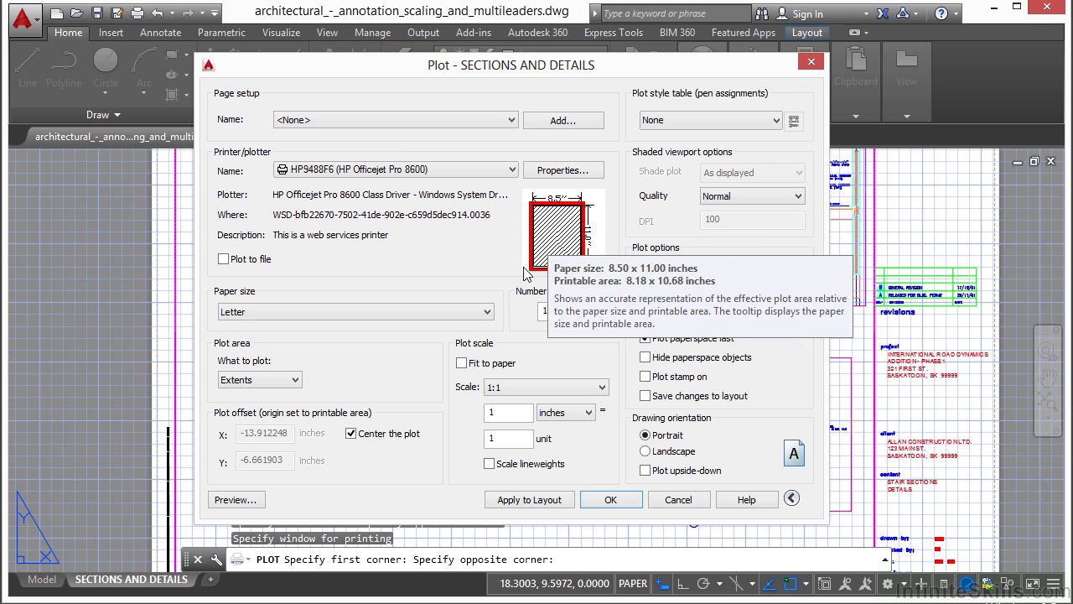
pyautogui.click(461, 363)
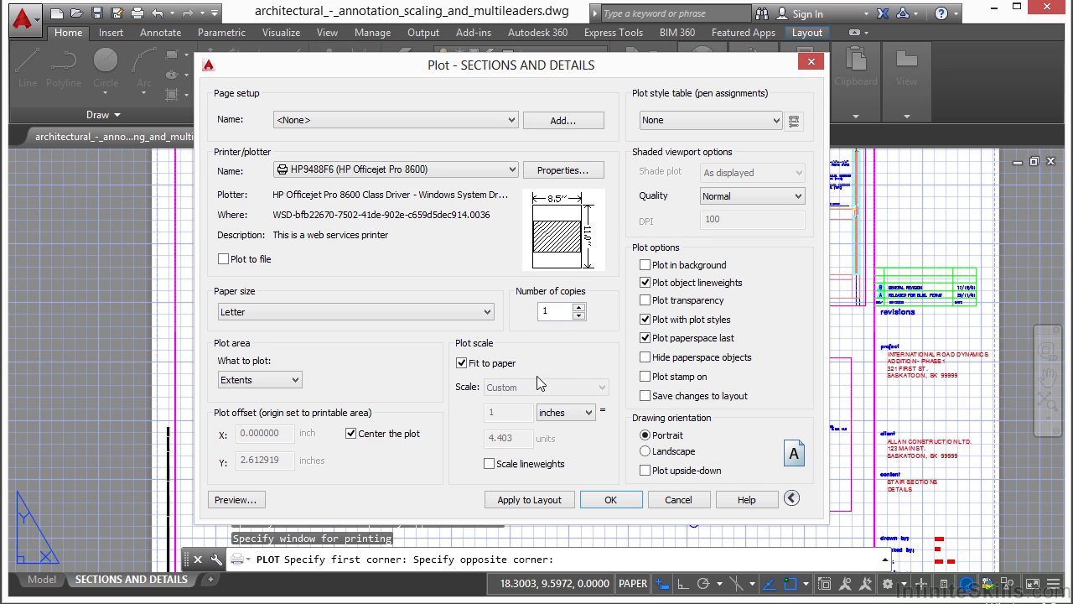
# - Switch the drawing orientation to Landscape, giving a fitted scale of 1 inch to 3.372 units
pyautogui.click(659, 453)
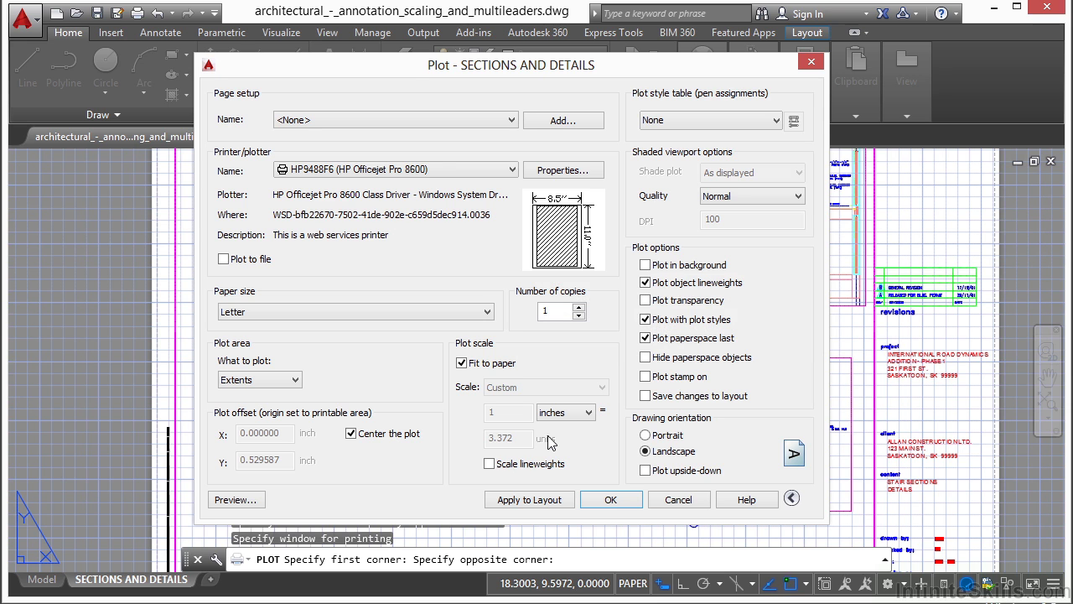
# - Uncheck Fit to paper and enter 4 units per inch for a fixed 1:4 plot scale
pyautogui.click(463, 365)
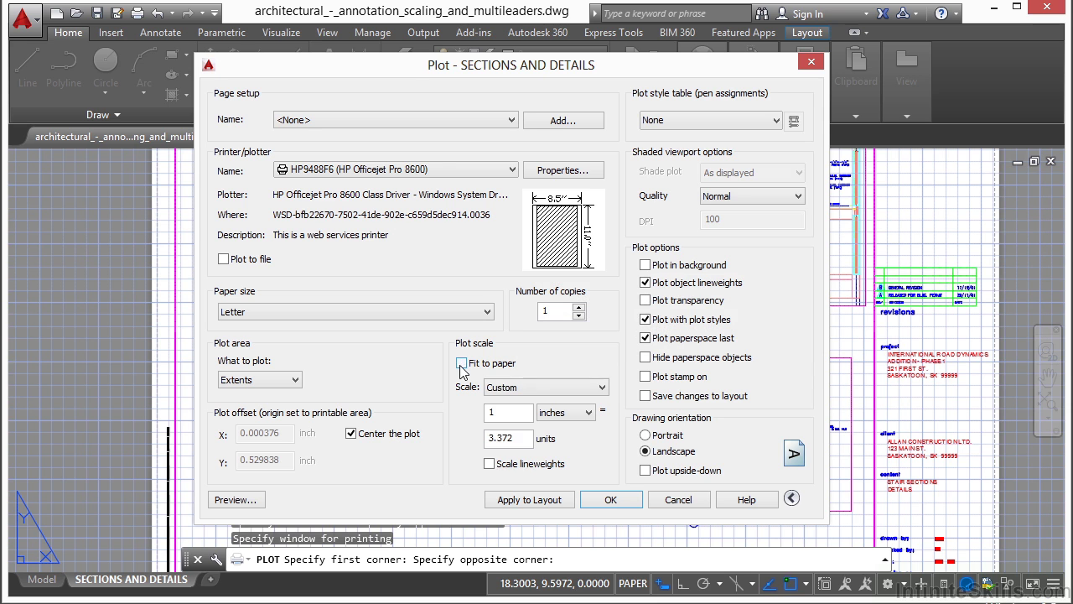
pyautogui.click(522, 441)
pyautogui.moveTo(522, 441); pyautogui.dragTo(483, 441)
pyautogui.write('3')
pyautogui.hotkey('shift', 'Tab')
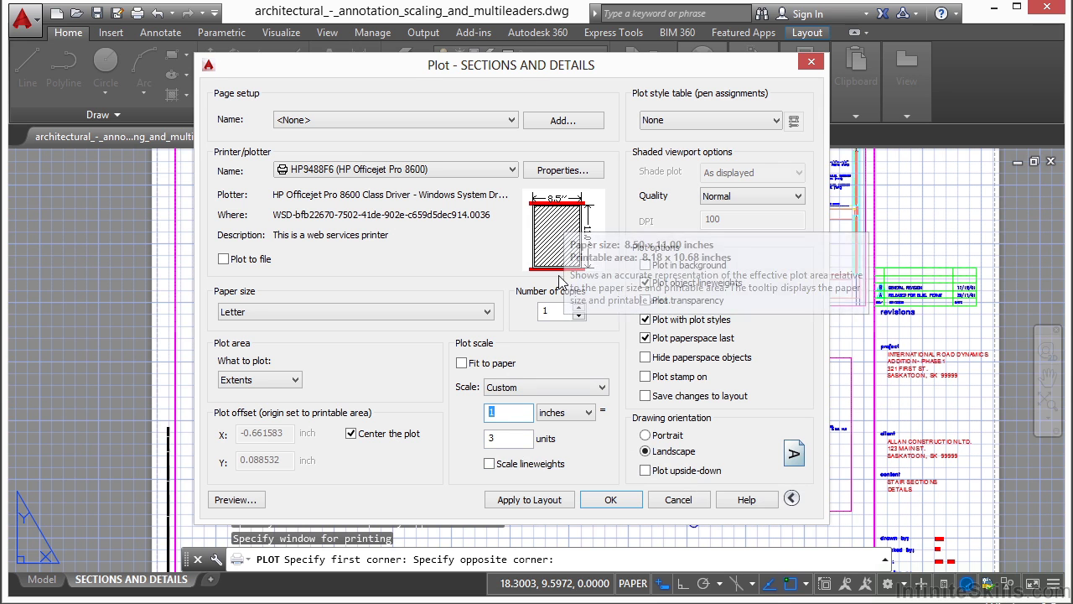
pyautogui.moveTo(525, 439); pyautogui.dragTo(479, 441)
pyautogui.write('2')
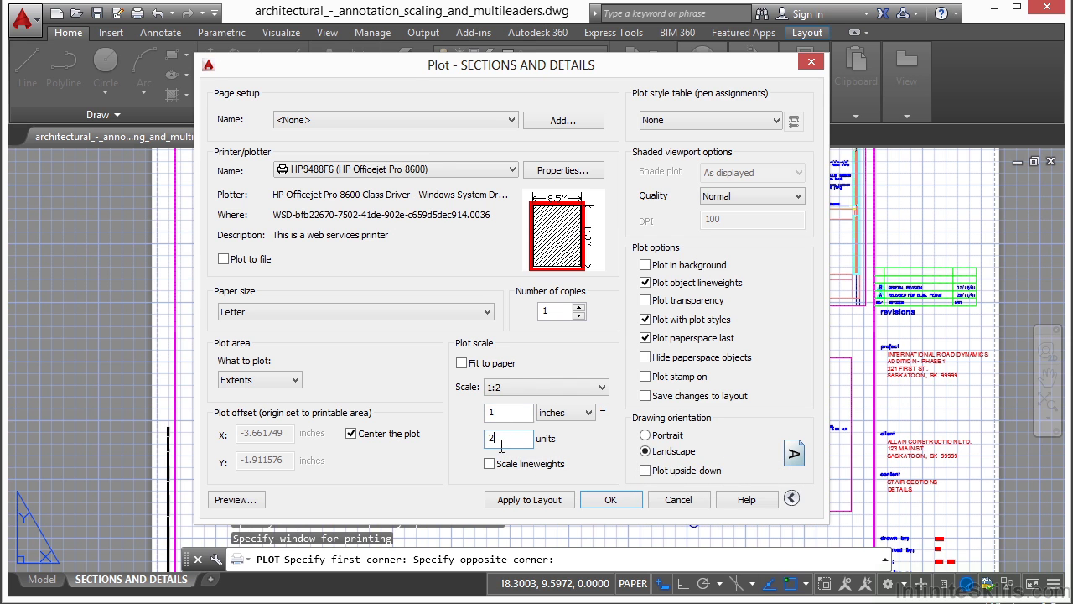
pyautogui.moveTo(504, 446); pyautogui.dragTo(477, 446)
pyautogui.write('4')
pyautogui.click(513, 413)
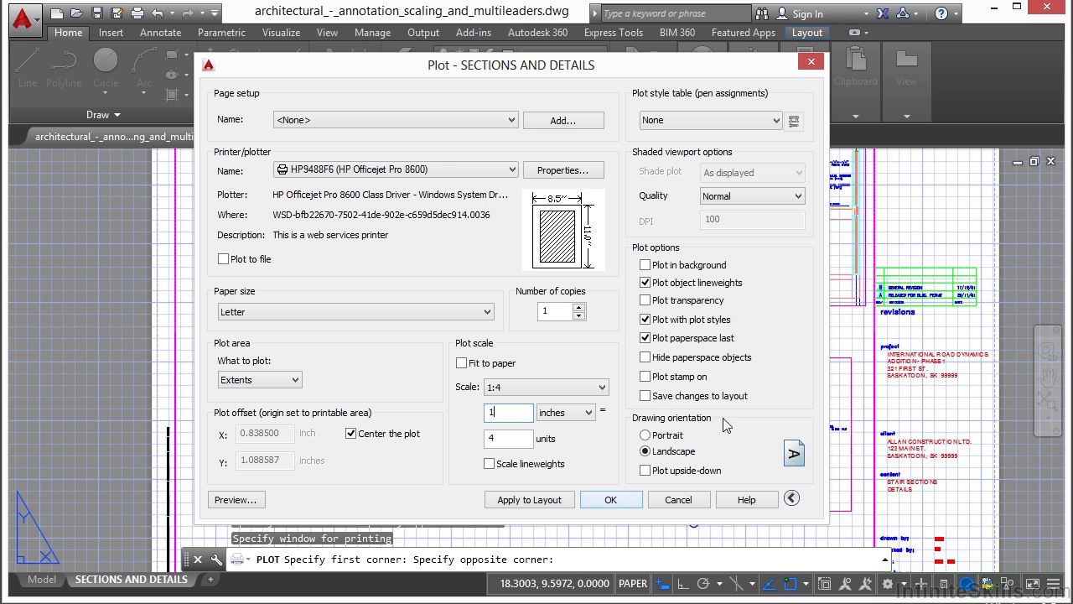
# - Review the available .ctb plot style tables, leaving the plot style table set to None
pyautogui.click(770, 120)
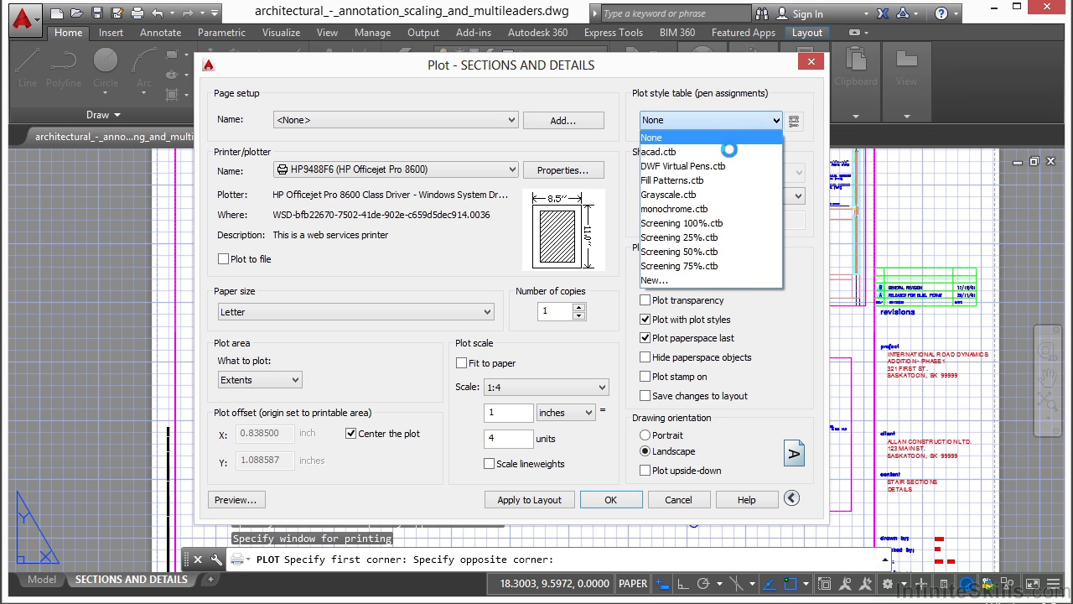
pyautogui.click(735, 138)
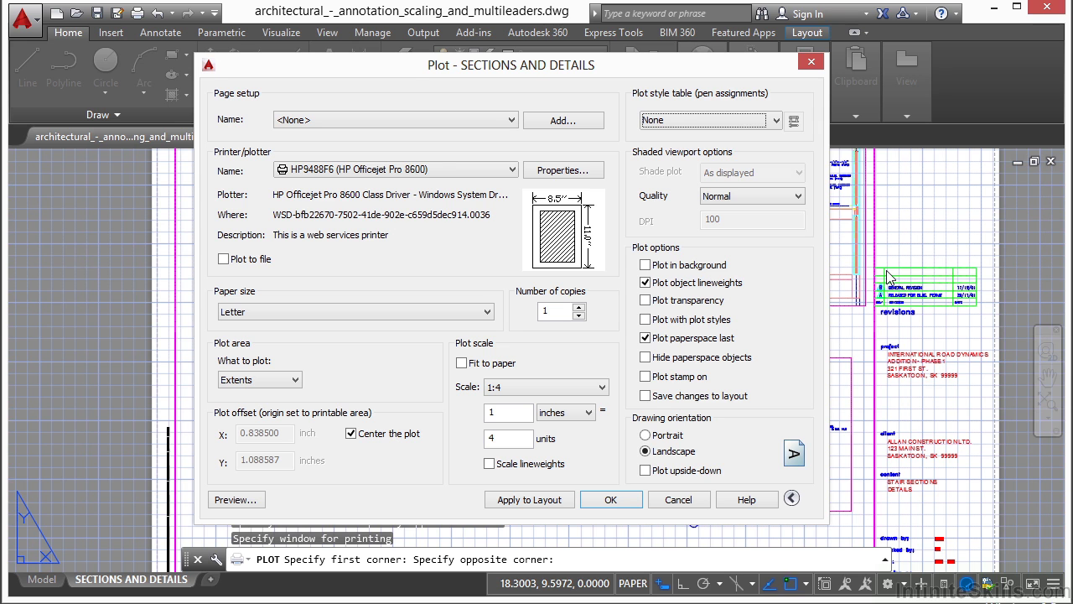
pyautogui.click(775, 121)
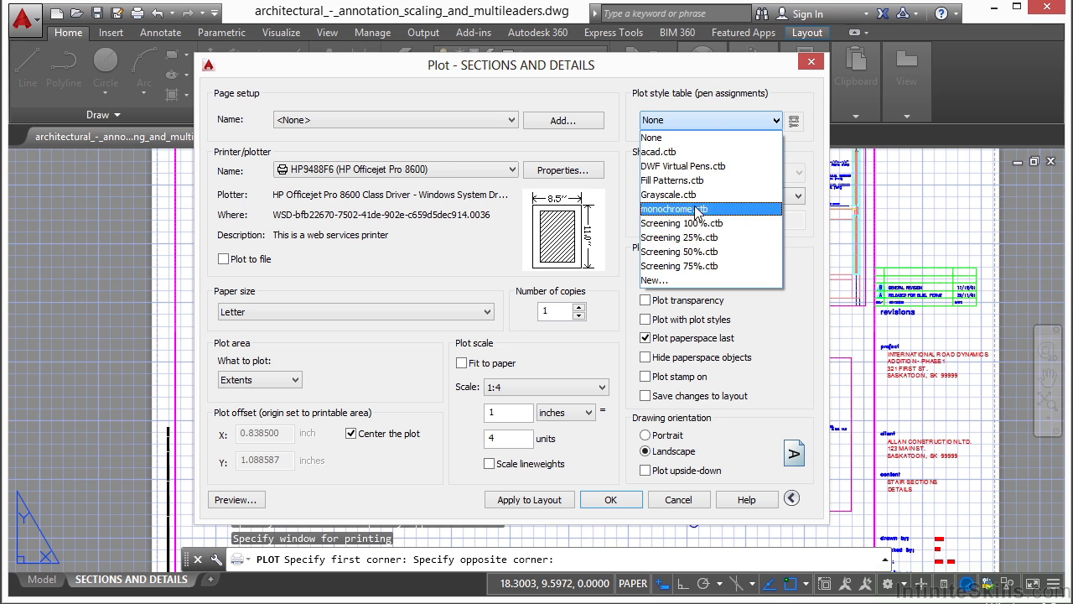
pyautogui.click(681, 74)
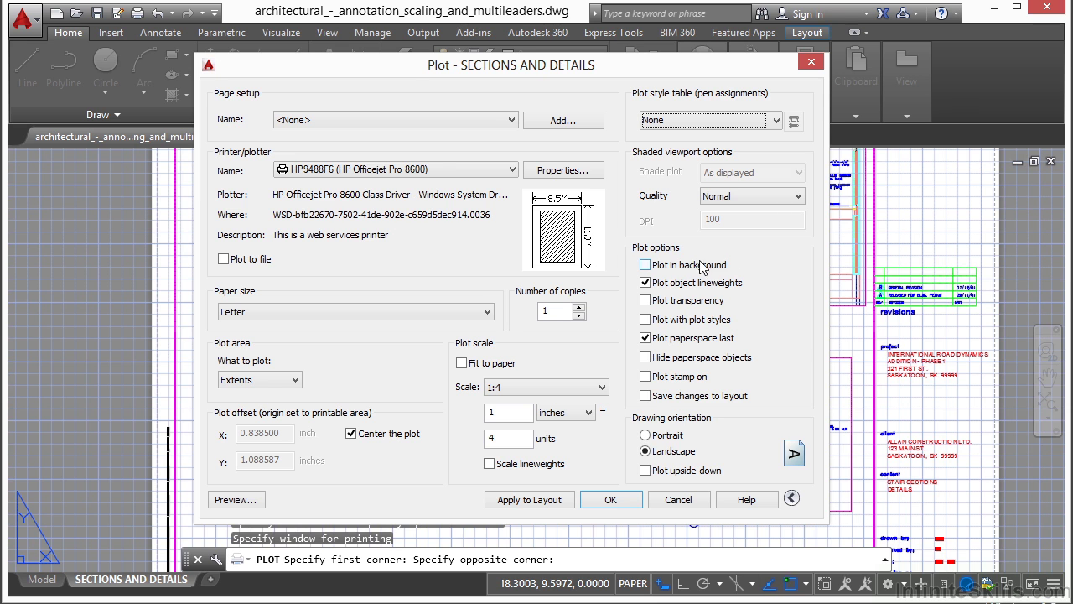
pyautogui.click(676, 265)
pyautogui.click(651, 264)
pyautogui.click(660, 328)
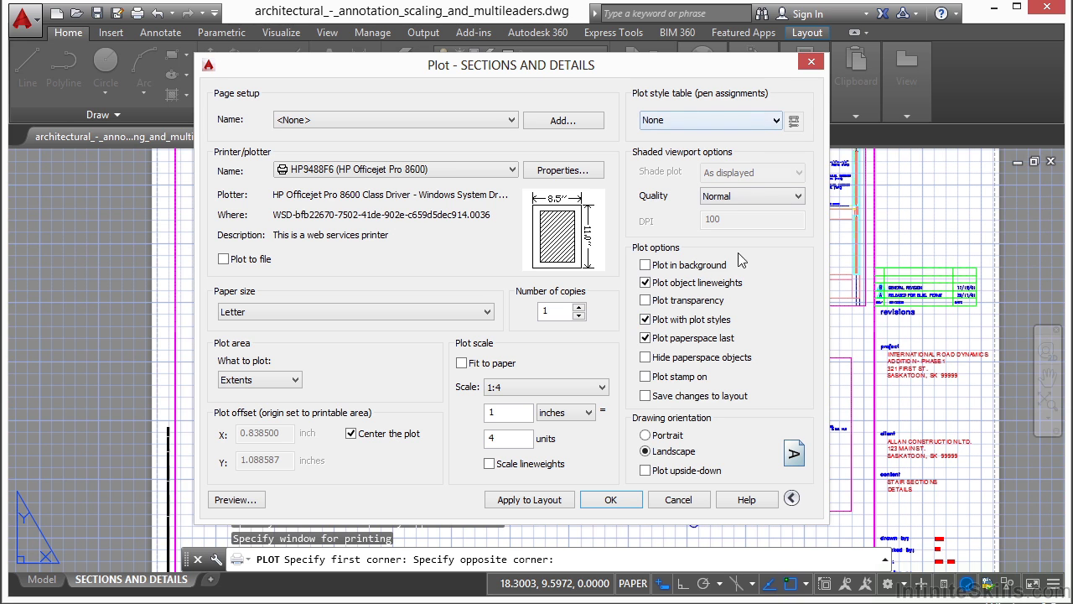
pyautogui.click(643, 322)
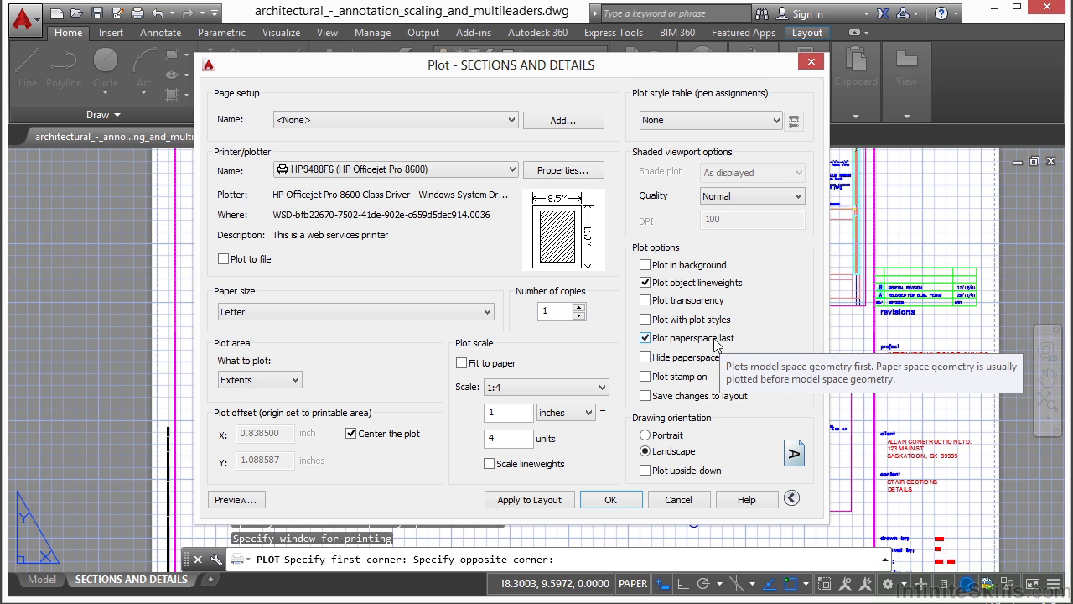